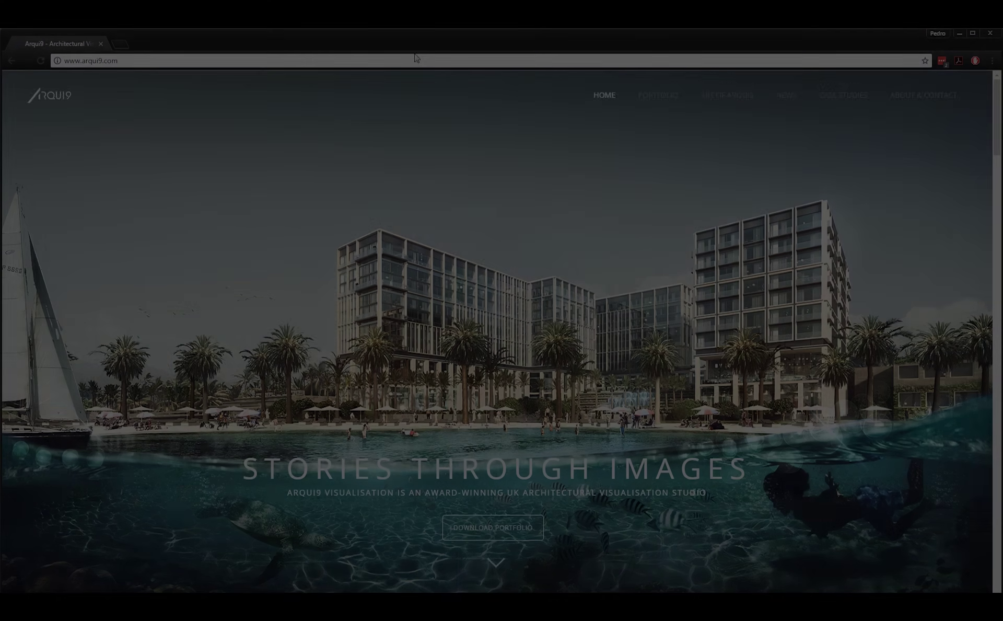
- Scroll down to the Arqui9 Selected Works grid, preview the NBBJ – Jordan image, then scroll back up
scroll(544, 209, "down", 10)
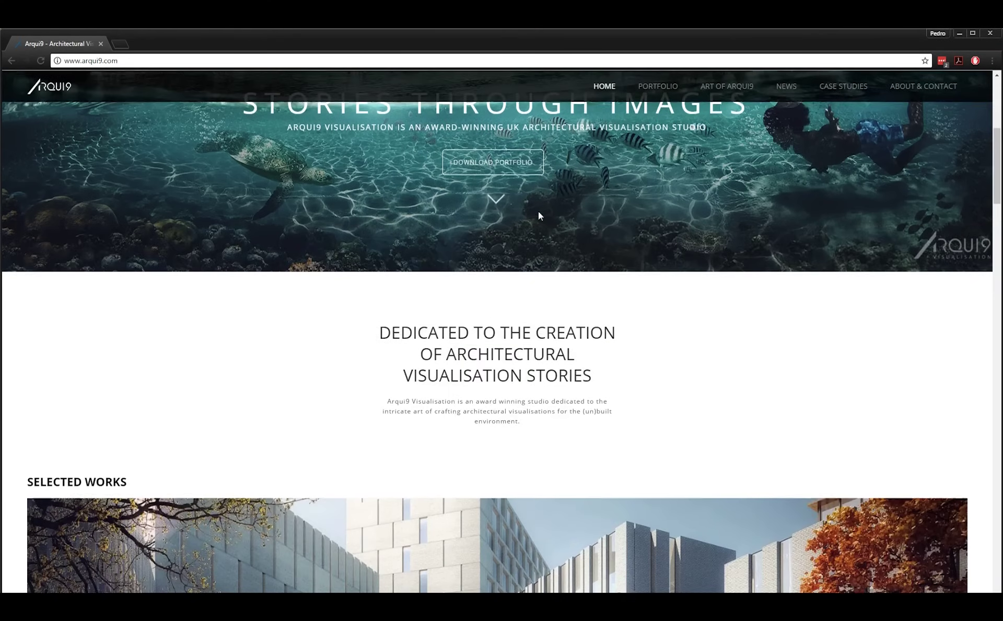
scroll(546, 230, "down", 15)
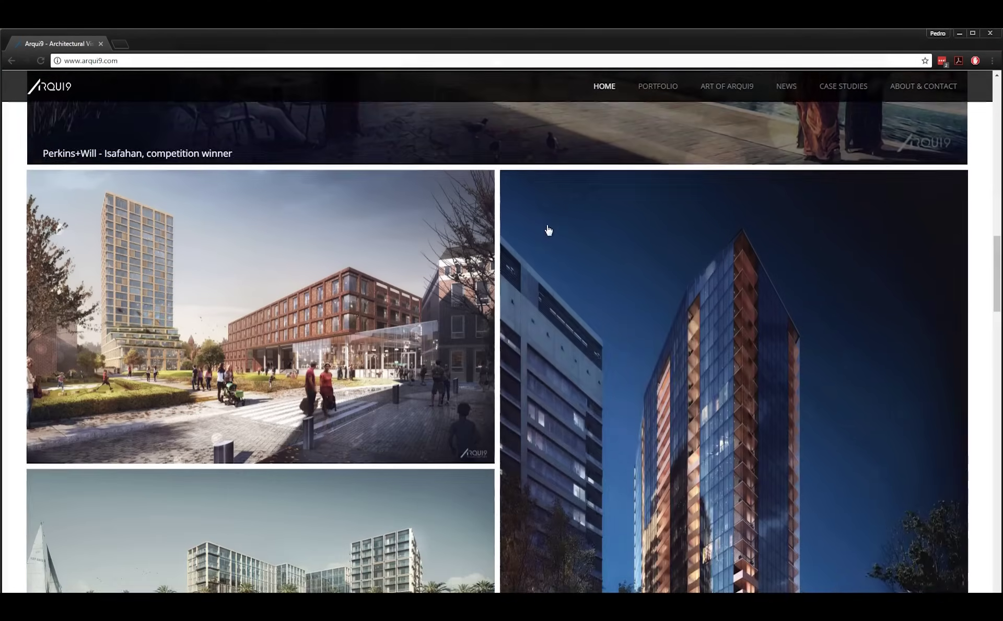
scroll(549, 236, "down", 6)
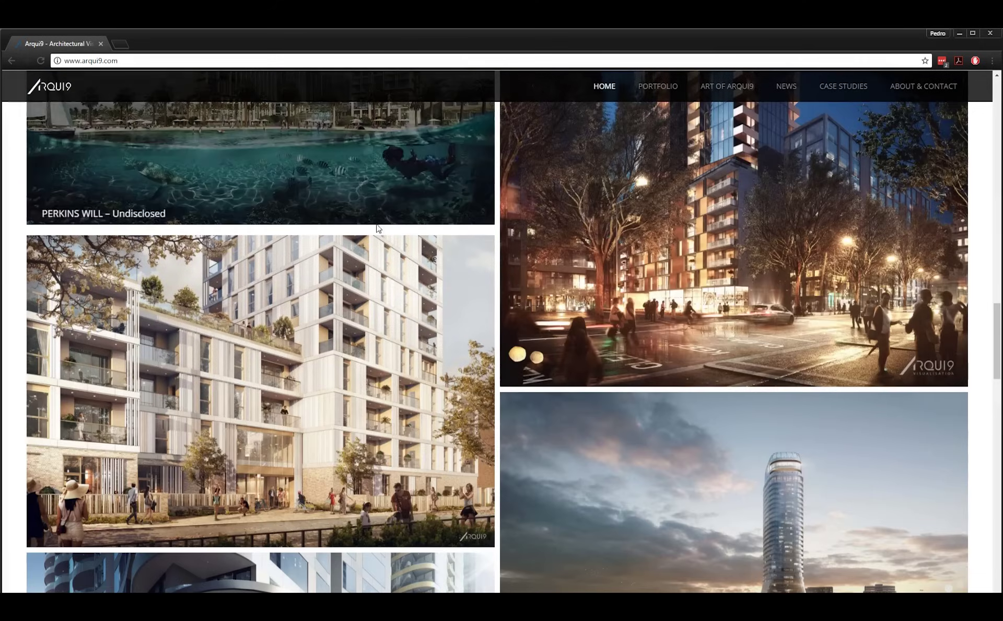
scroll(695, 387, "down", 15)
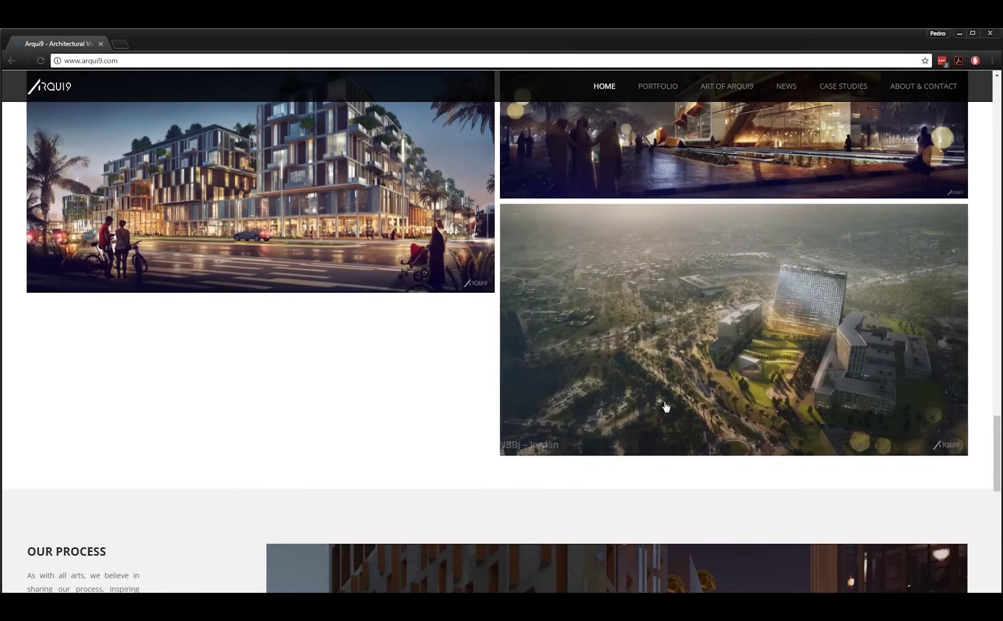
left_click(723, 354)
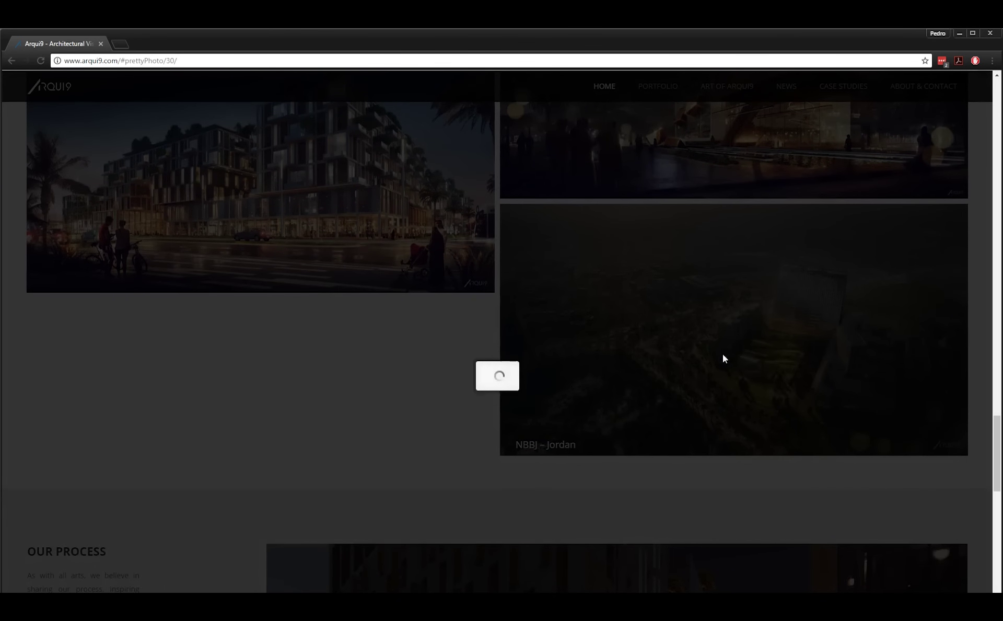
left_click(953, 209)
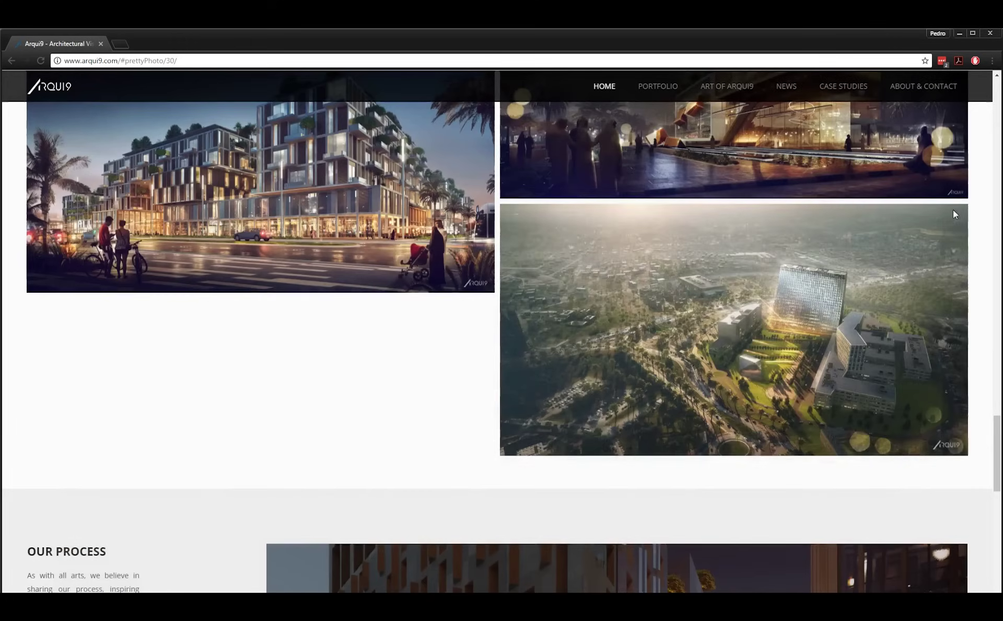
scroll(953, 209, "up", 13)
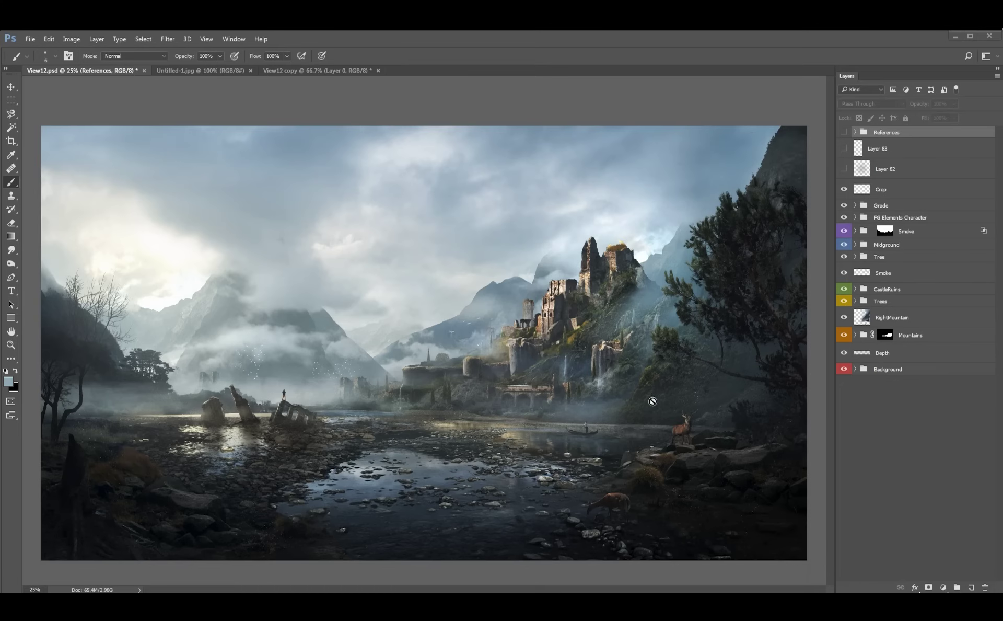
- Show the References group and erase the three old arrows on Layer 84
key("z")
left_click(629, 377)
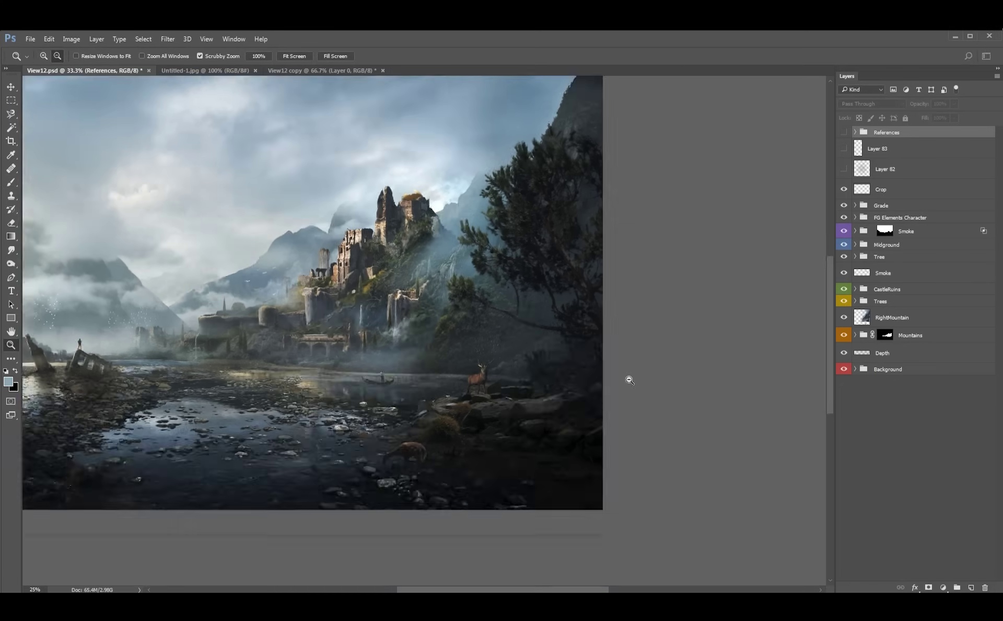
left_click(629, 379, "alt")
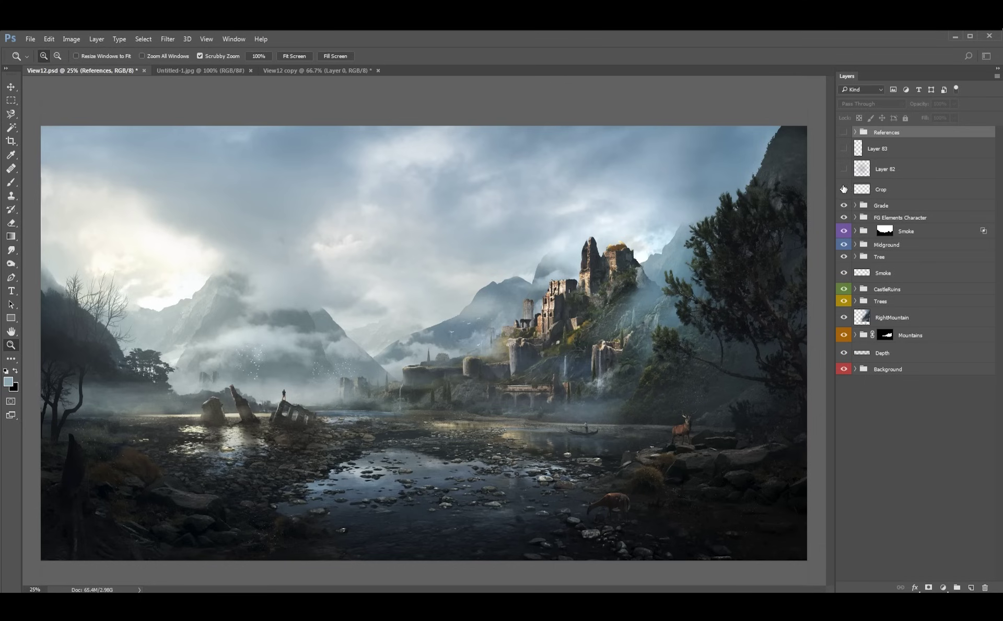
left_click(844, 133)
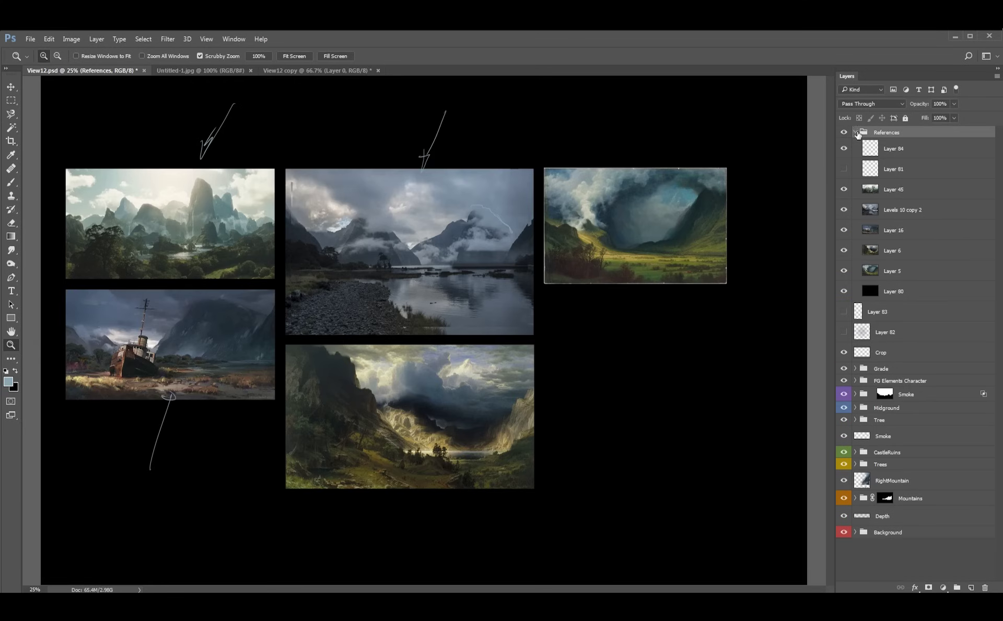
left_click(856, 133)
left_click(904, 150)
key("e")
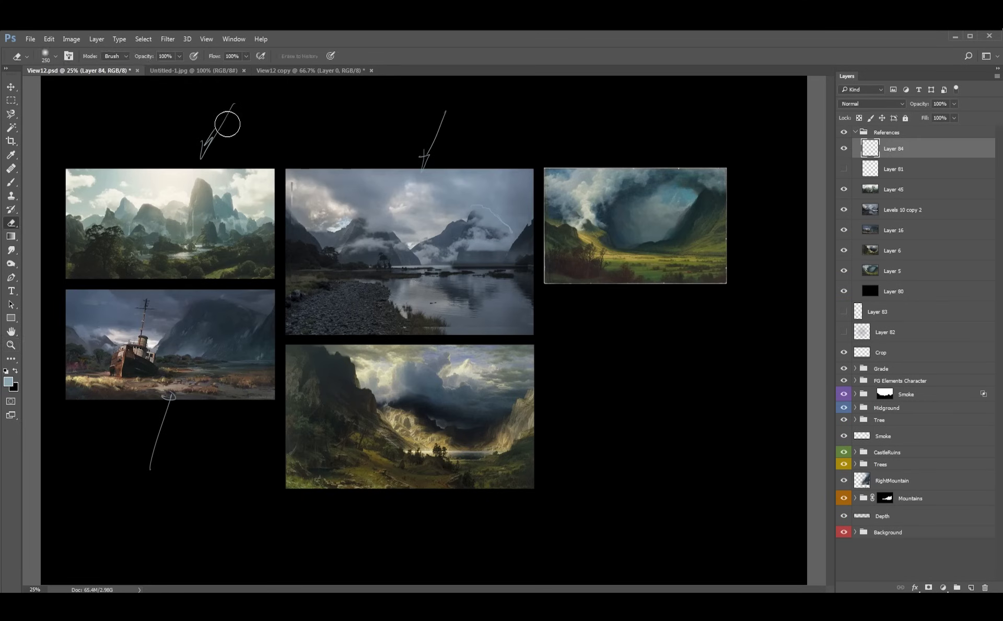
left_click_drag(217, 123, 213, 121)
left_click_drag(194, 396, 143, 462)
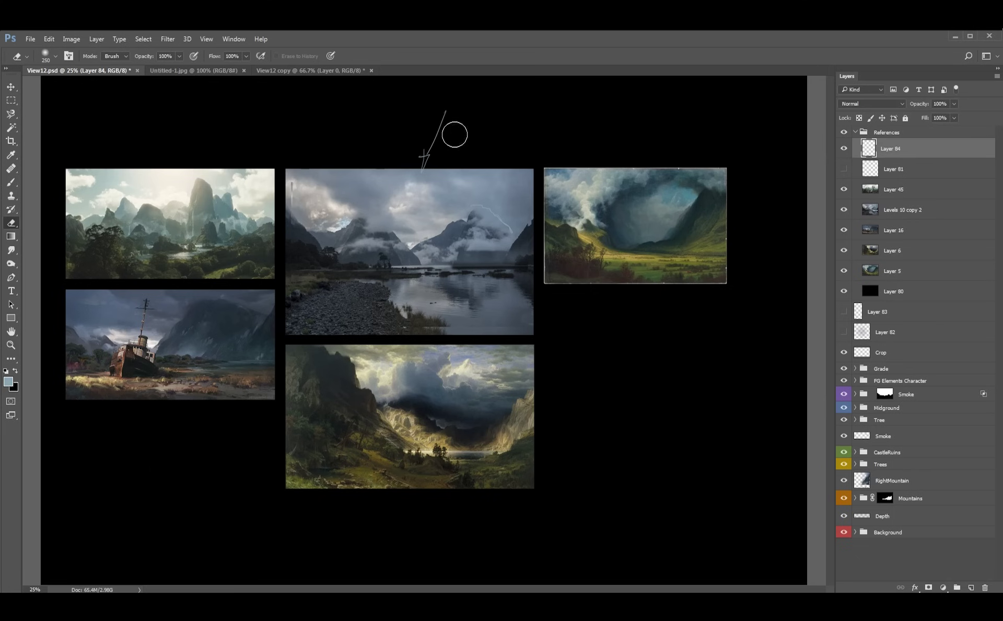
left_click_drag(455, 130, 415, 164)
- Redraw brush arrows pointing down to the lake image and up to the ship image
key("b")
mouse_move(162, 152)
left_mouse_down()
mouse_move(222, 112)
mouse_move(202, 173)
mouse_move(211, 160)
left_mouse_up()
key("ctrl+z")
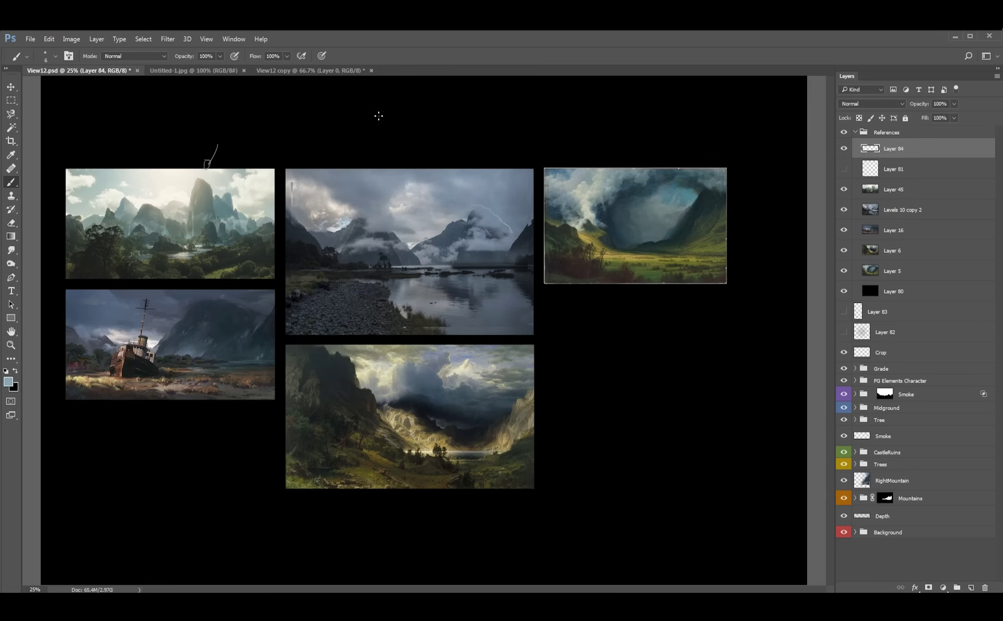
mouse_move(379, 116)
left_mouse_down()
mouse_move(369, 166)
mouse_move(374, 159)
left_mouse_up()
left_click_drag(174, 462, 195, 399)
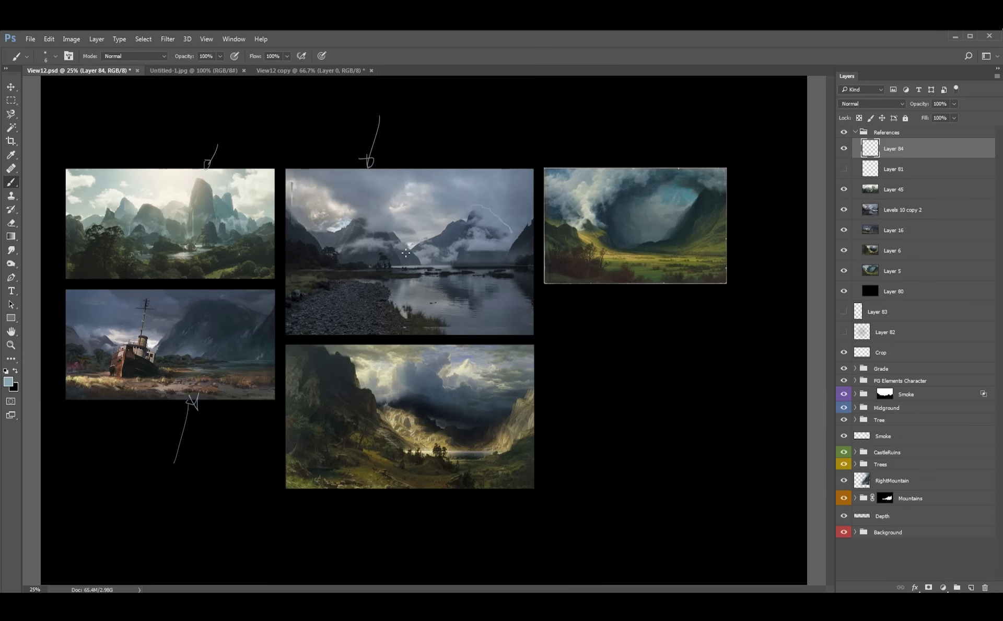
left_click_drag(233, 144, 270, 114)
key("ctrl+z")
- Zoom out to the whole board and hide the References group again
key("z")
left_click_drag(201, 242, 226, 239)
left_click(226, 239, "alt")
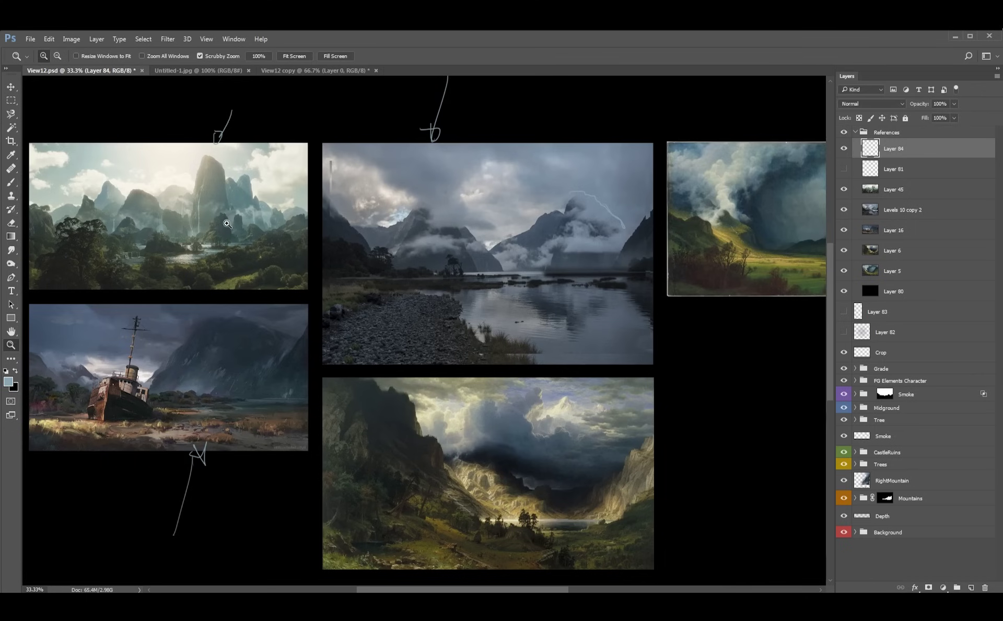
left_click(444, 309, "alt")
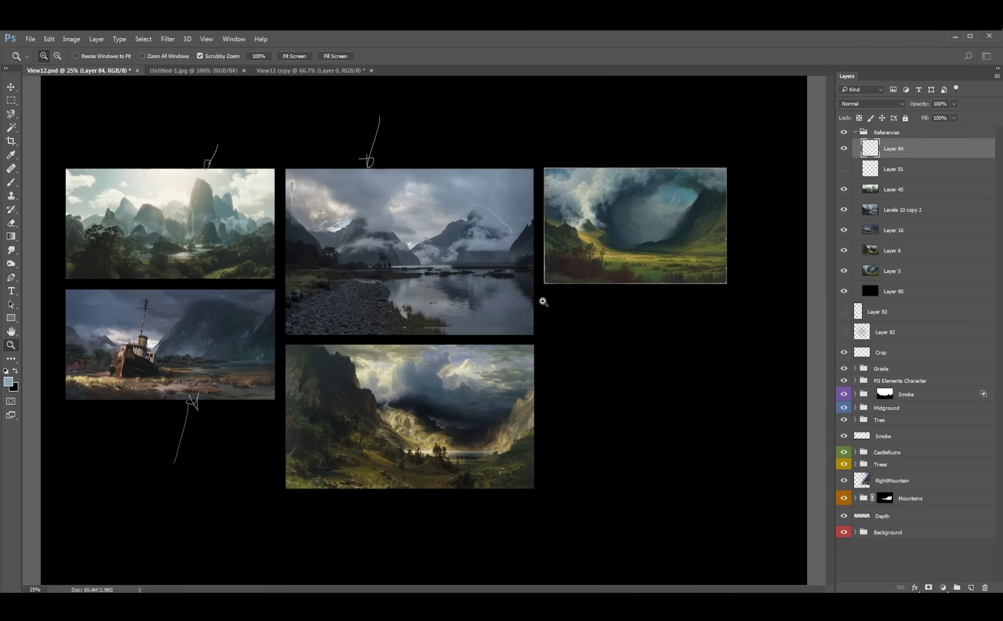
left_click(857, 133)
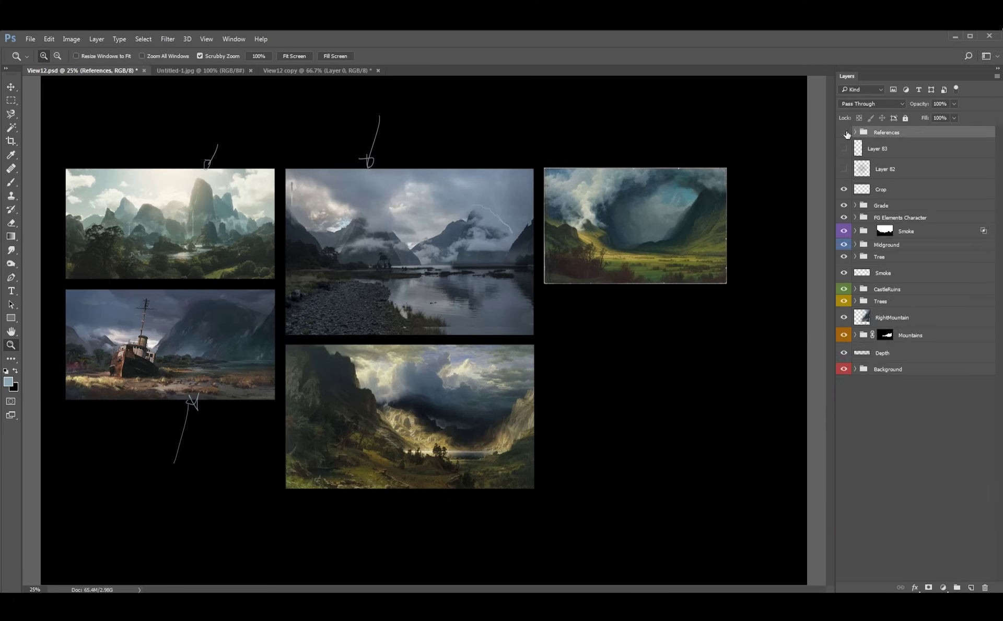
left_click(844, 134)
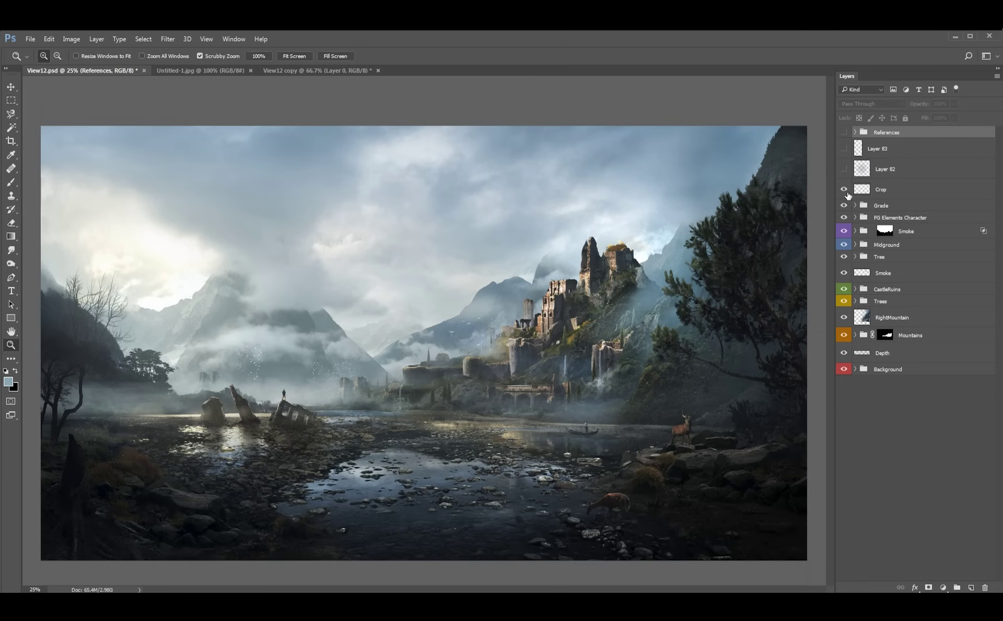
- Hide all layers from Crop down to RightMountain, leaving the Background group visible
left_click_drag(847, 193, 846, 359)
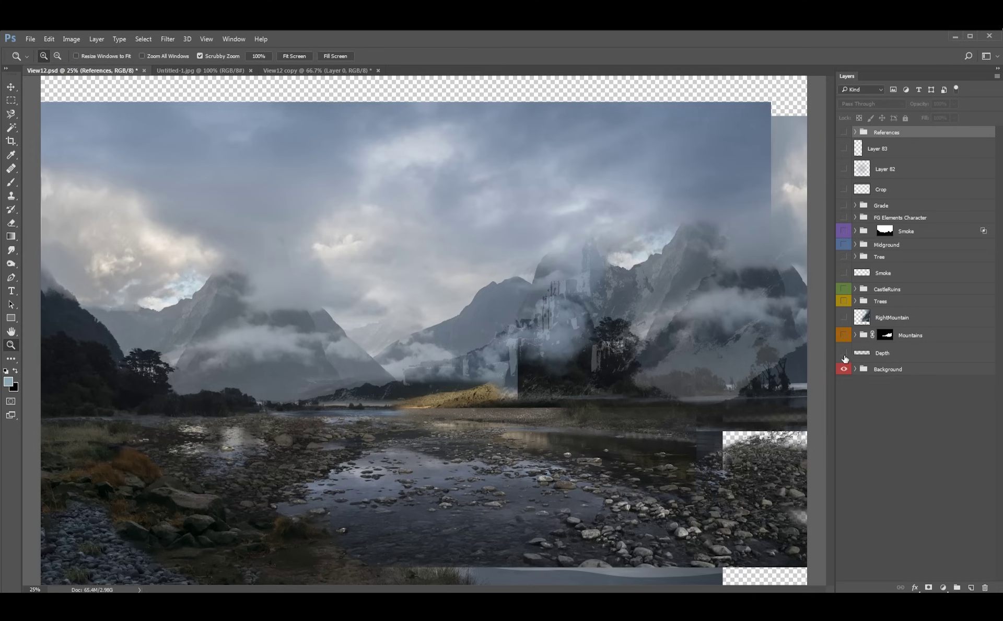
left_click(843, 369)
left_click(844, 370)
left_click(855, 369)
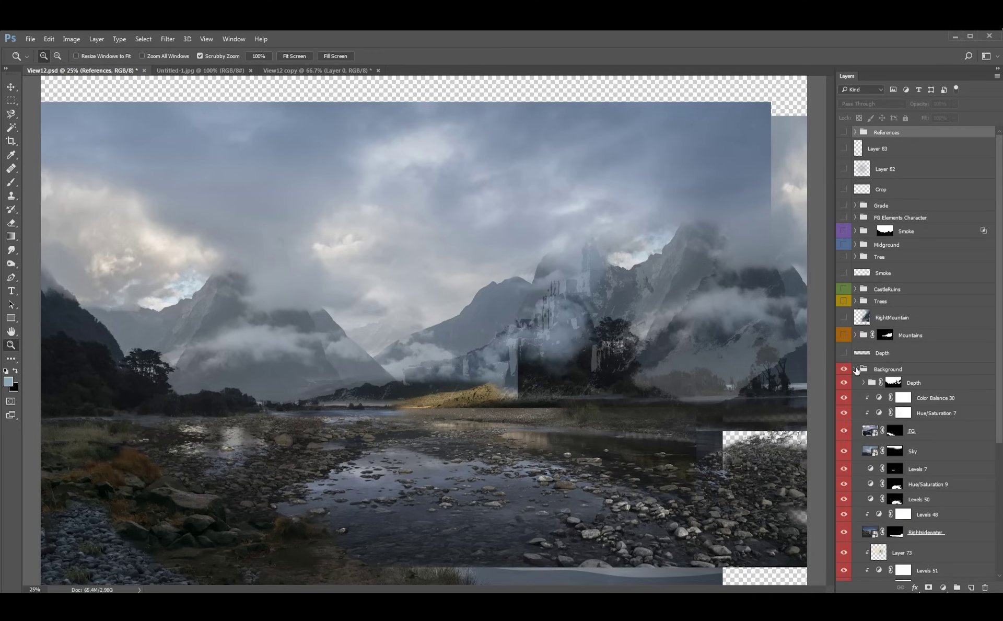
left_click(855, 369)
- Reveal Depth, RightMountain, Trees, CastleRuins, Smoke, Tree and FG Elements Character one by one
left_click(844, 353)
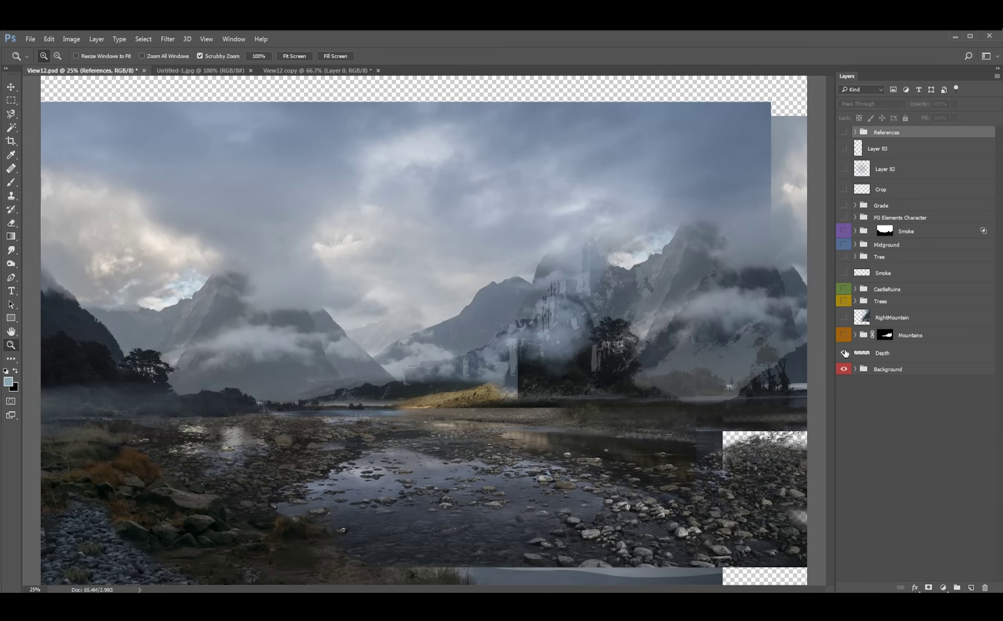
left_click(844, 318)
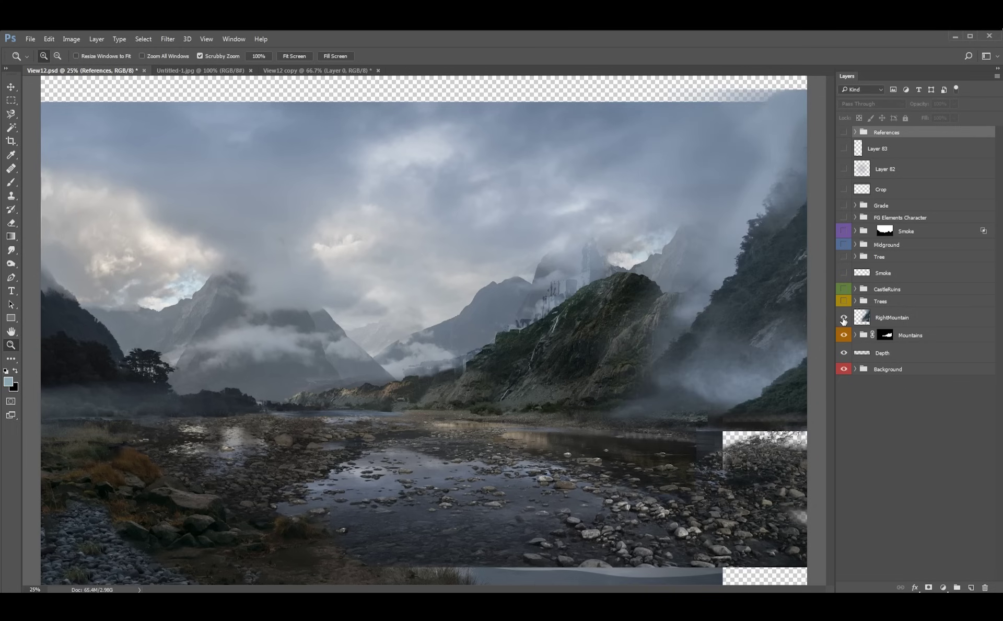
left_click(844, 302)
left_click(844, 288)
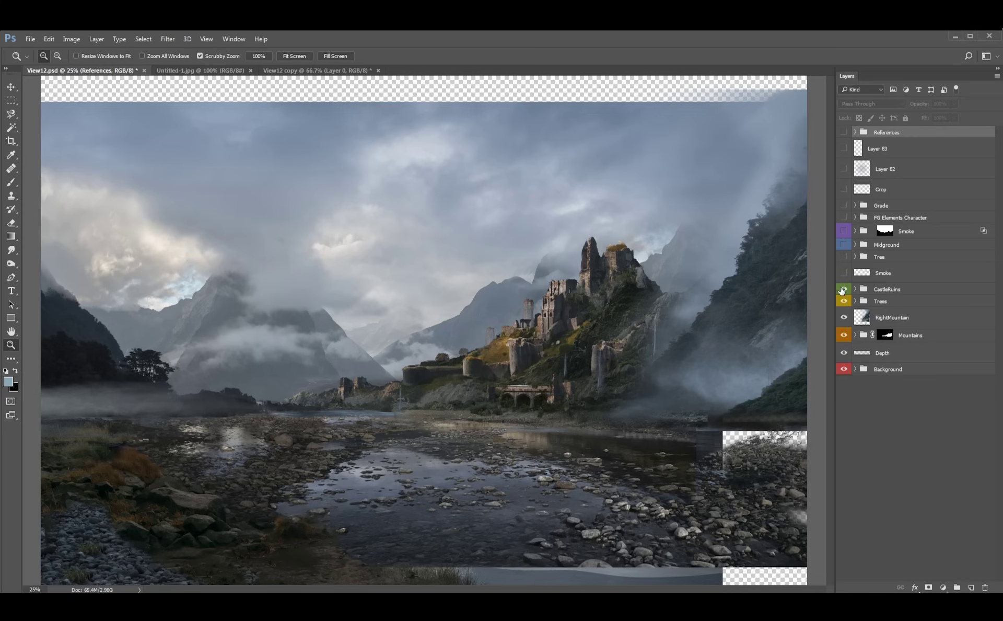
left_click(844, 273)
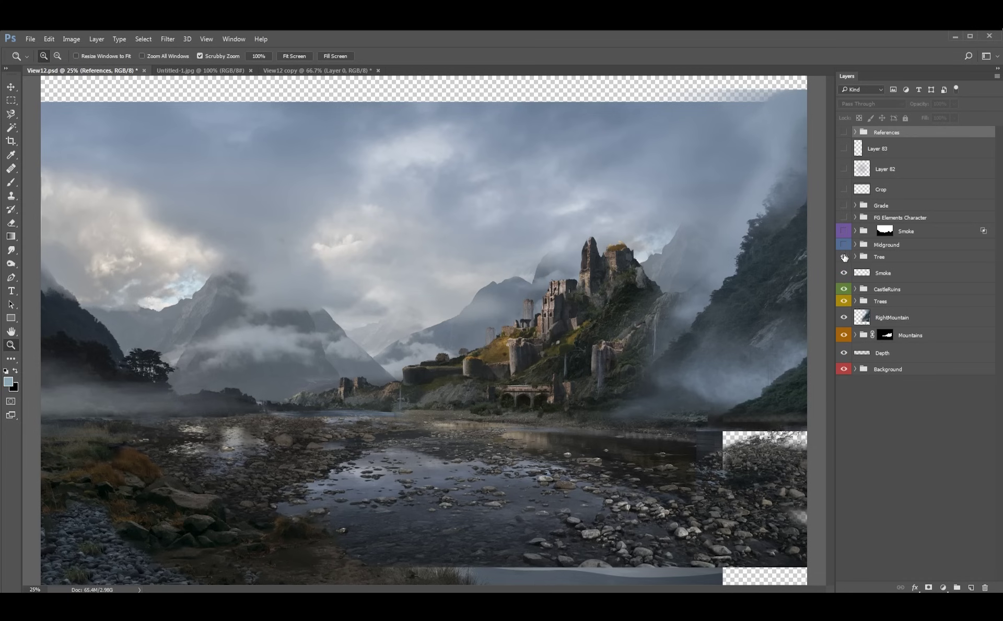
left_click(844, 257)
left_click(845, 231)
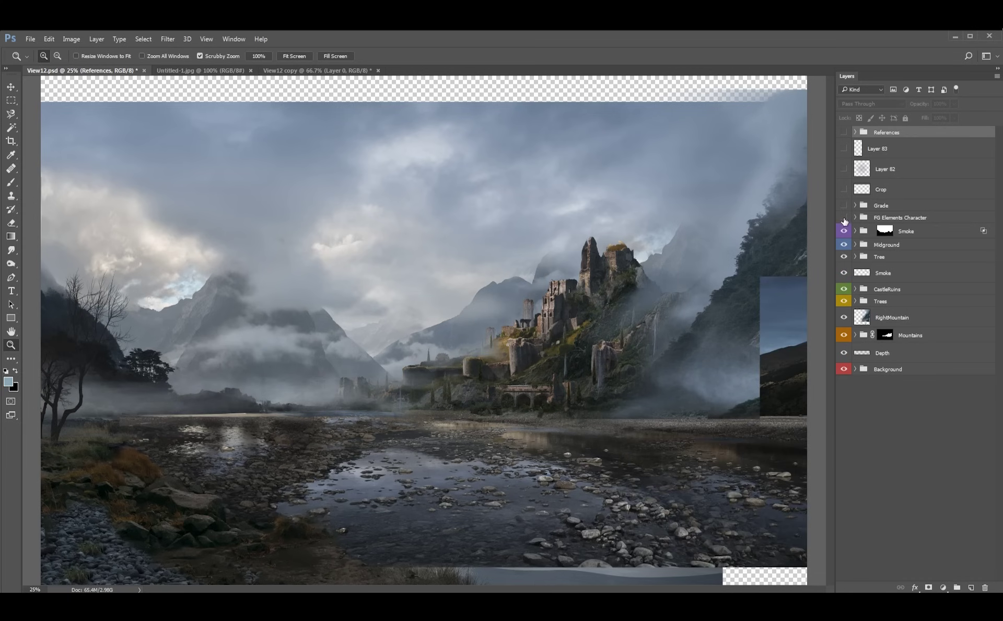
left_click(845, 218)
- Turn on the Grade group and compare the painting with grading on and off
left_click(844, 205)
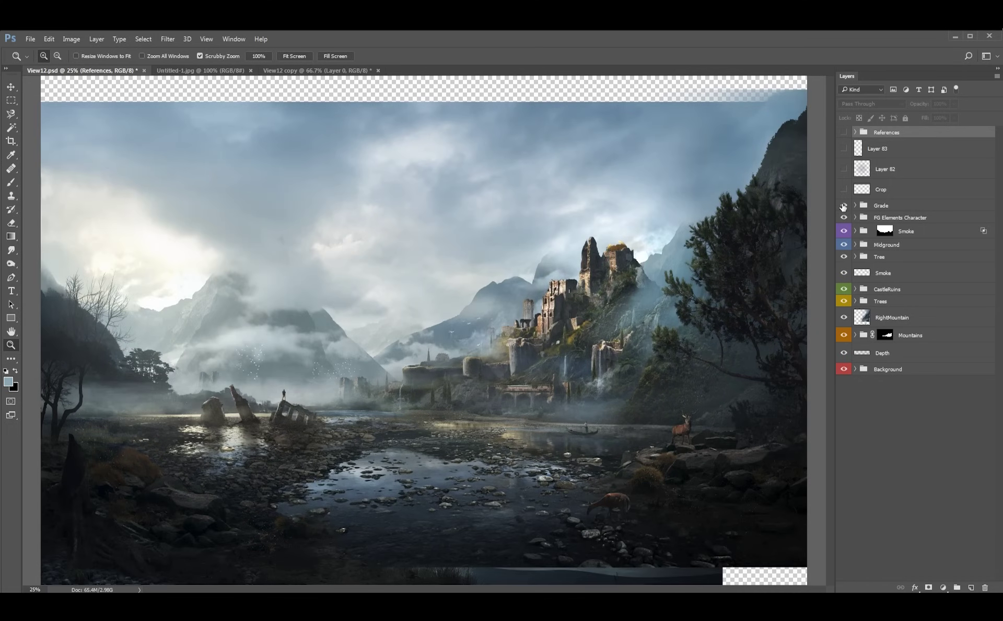
left_click(844, 206)
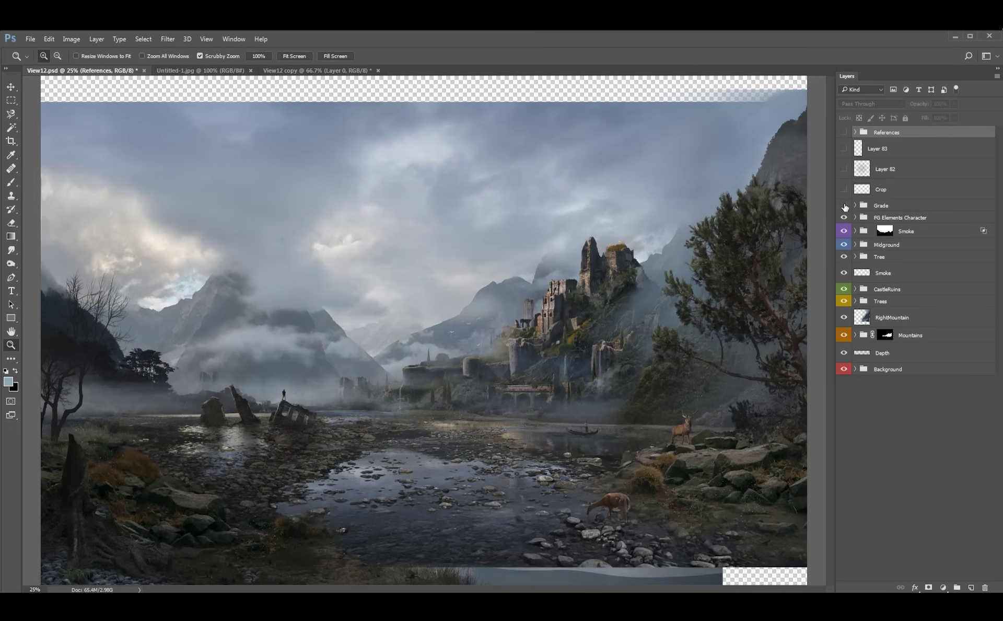
left_click(845, 206)
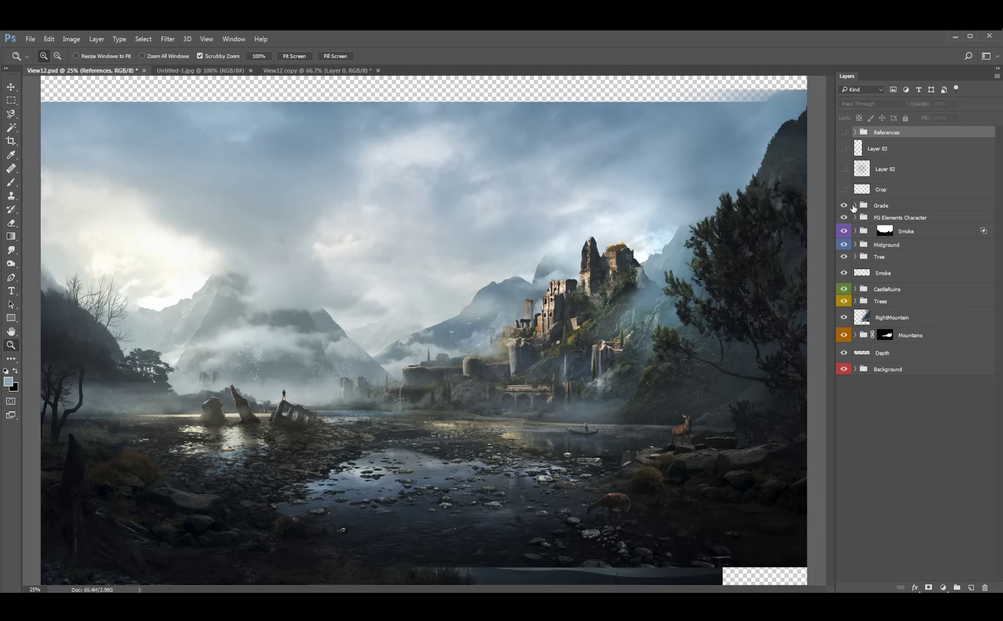
left_click(854, 206)
left_click(855, 205)
- Hide the foreground, smoke, Midground and Tree groups, keeping Trees and CastleRuins visible
left_click_drag(848, 208, 844, 309)
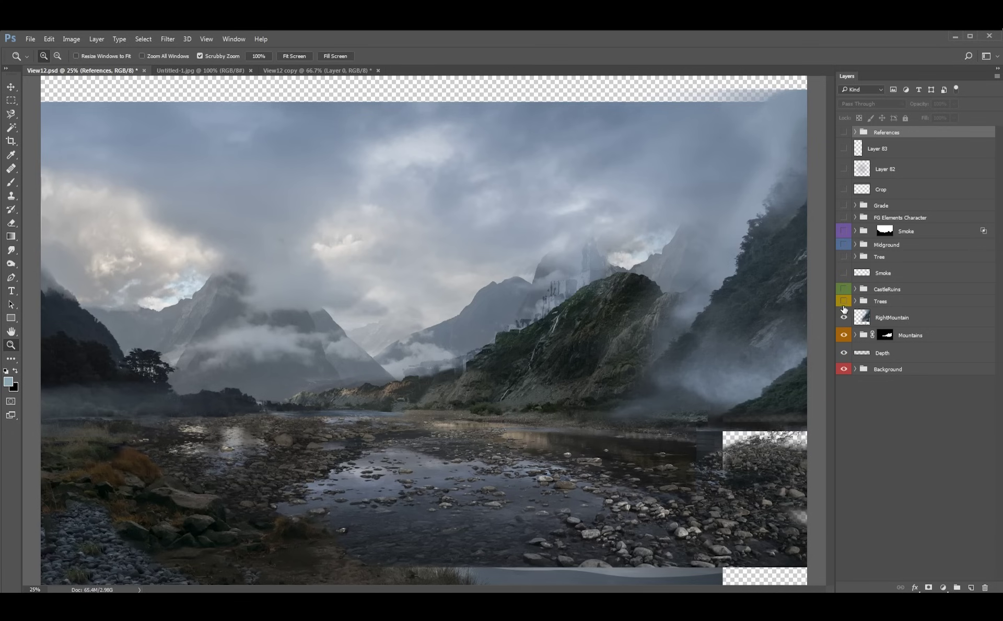
left_click(846, 302)
left_click(844, 289)
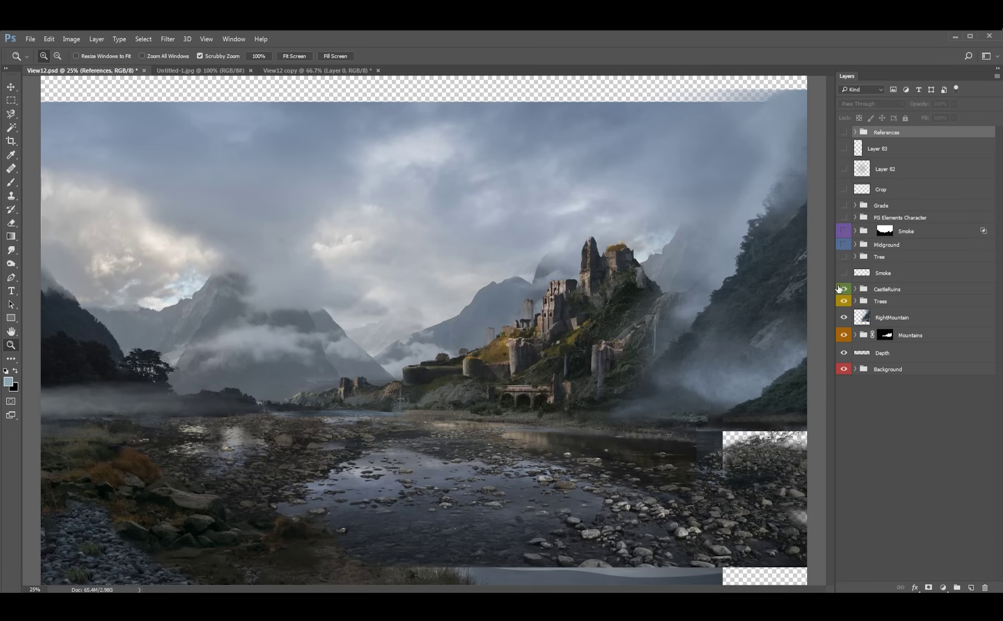
- Duplicate the Castle ruins layer to the top of the stack and disable the copy's mask
left_click(856, 289)
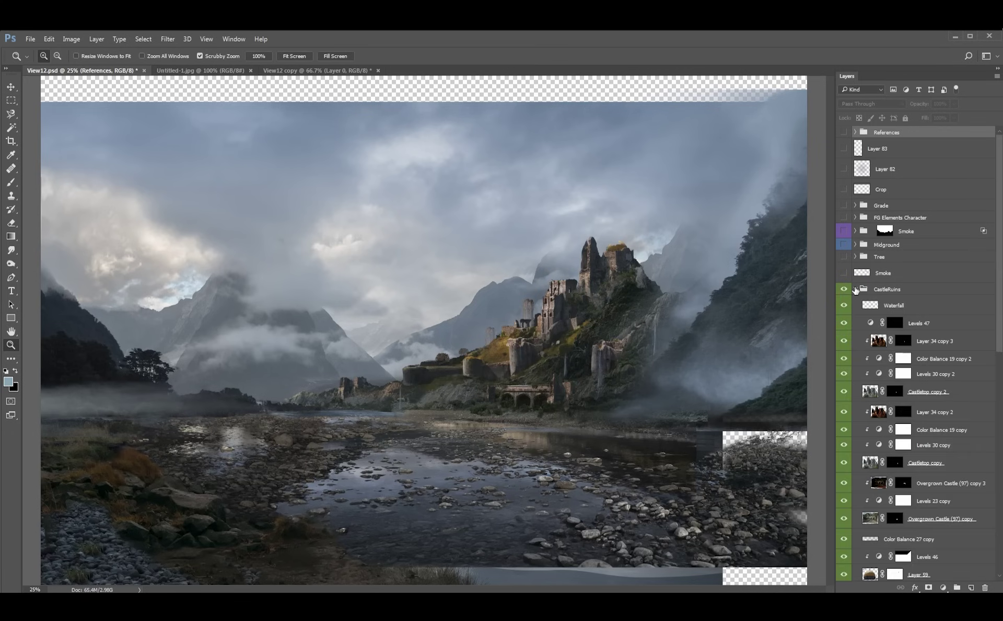
left_click(915, 338)
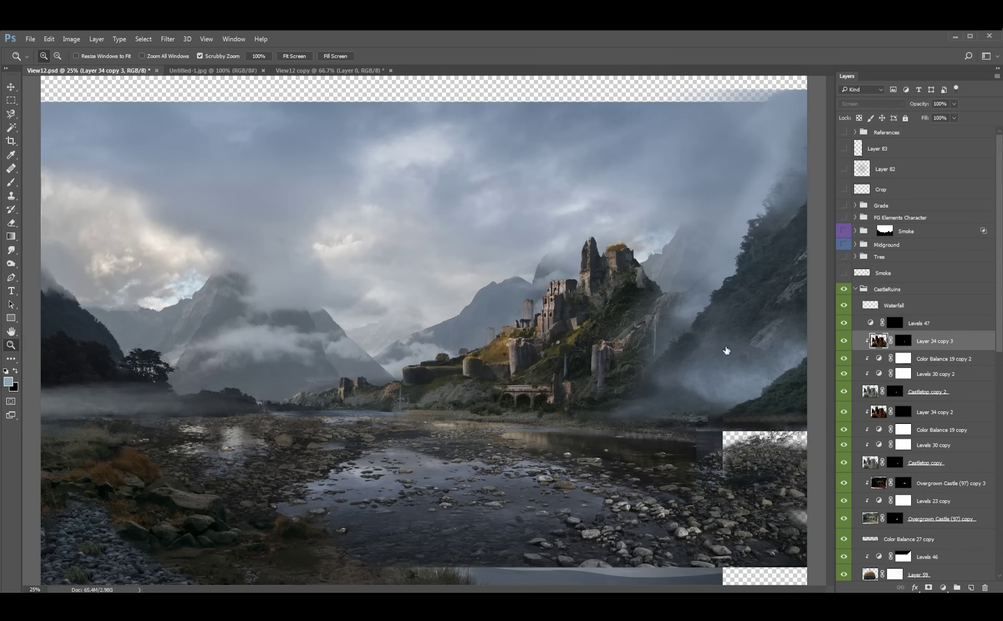
key("v")
right_click(554, 312)
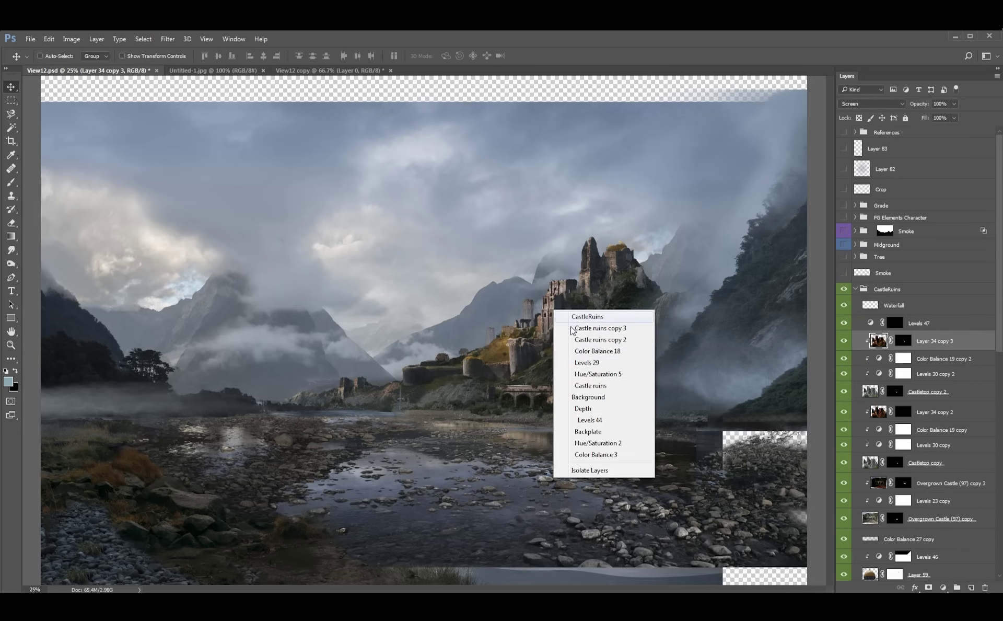
left_click(591, 385)
scroll(992, 442, "down", 2)
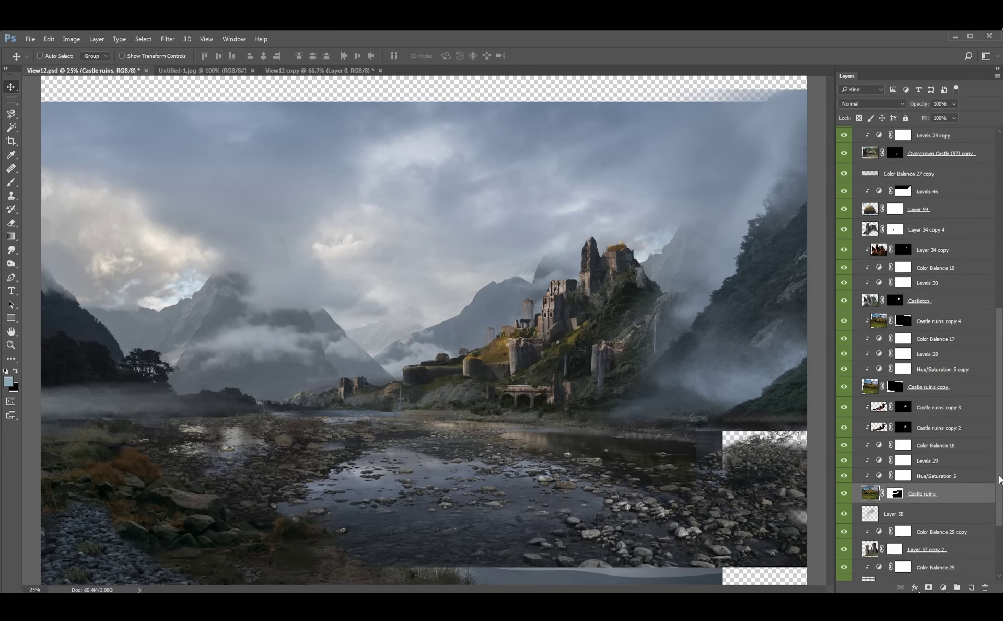
left_click_drag(923, 85, 939, 209)
left_click(891, 210, "shift")
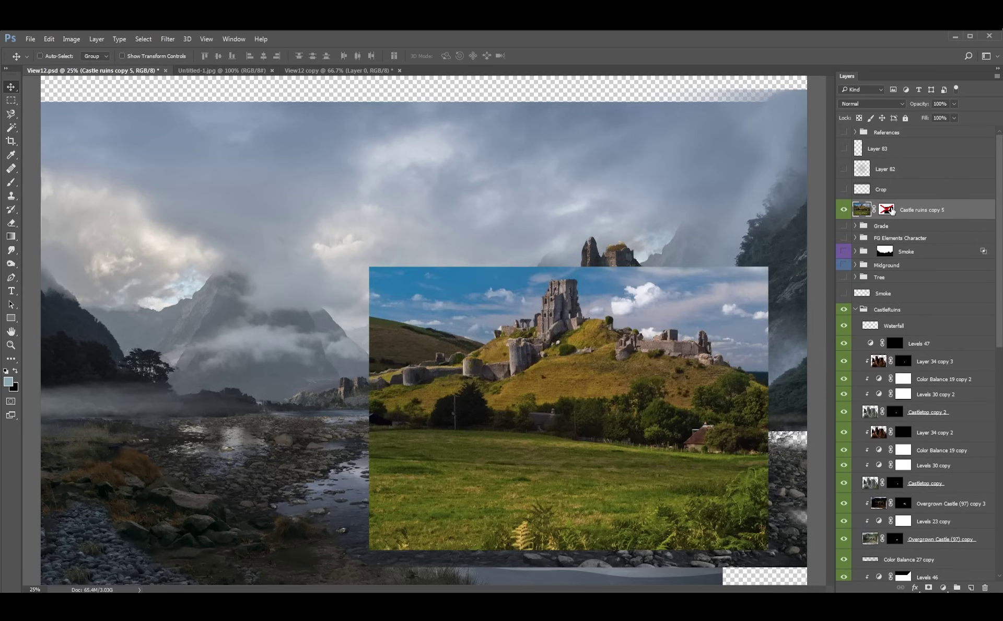
- On a new layer, paint orange-red arrow marks over the clouds near the peak, then hide it
left_click(972, 587)
key("b")
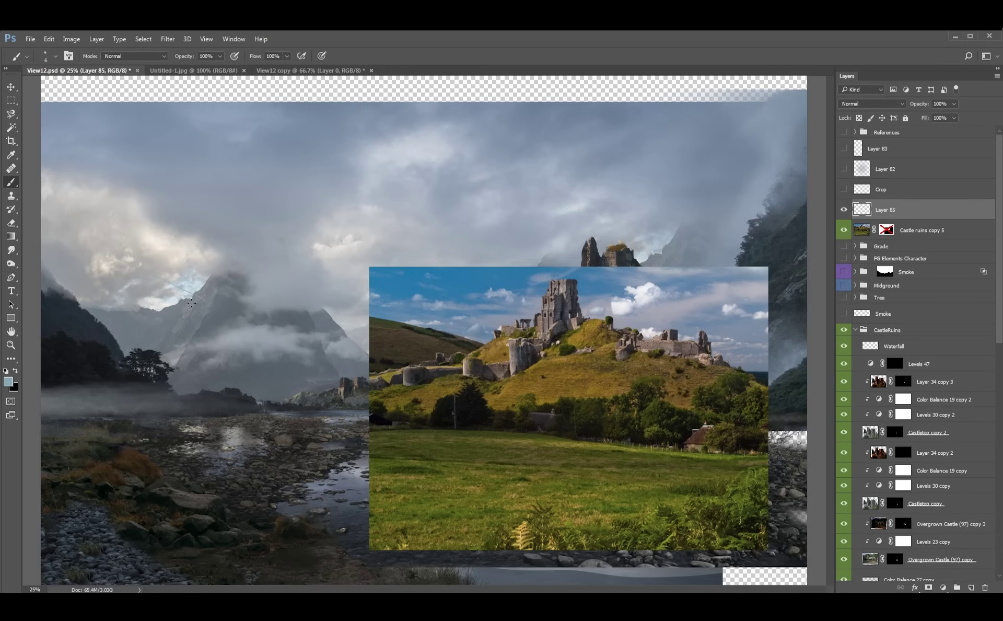
left_click_drag(191, 303, 212, 304)
left_click(844, 210)
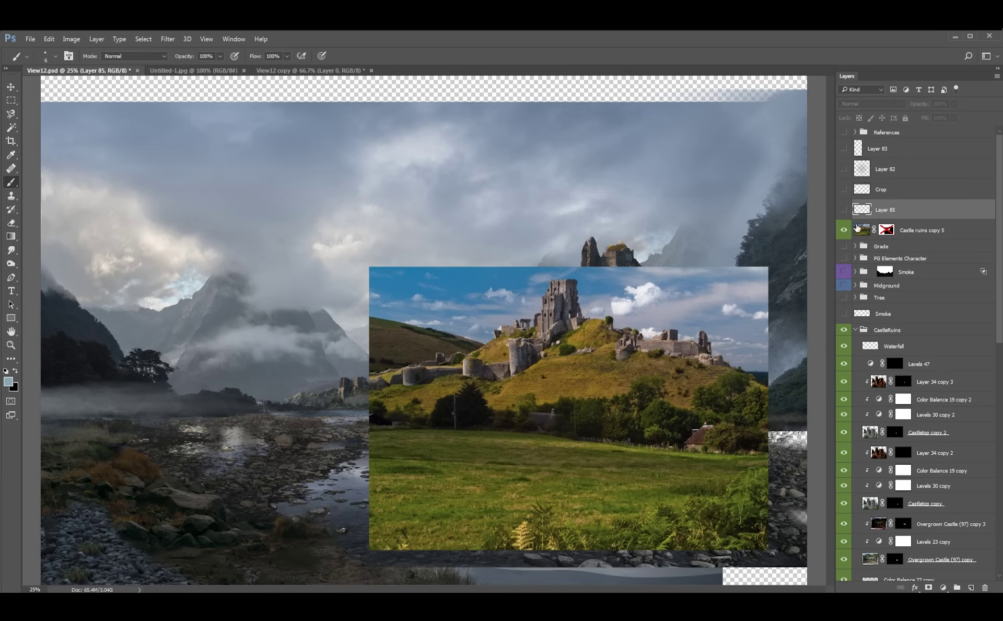
key("F6")
left_click_drag(916, 470, 849, 476)
left_click(844, 210)
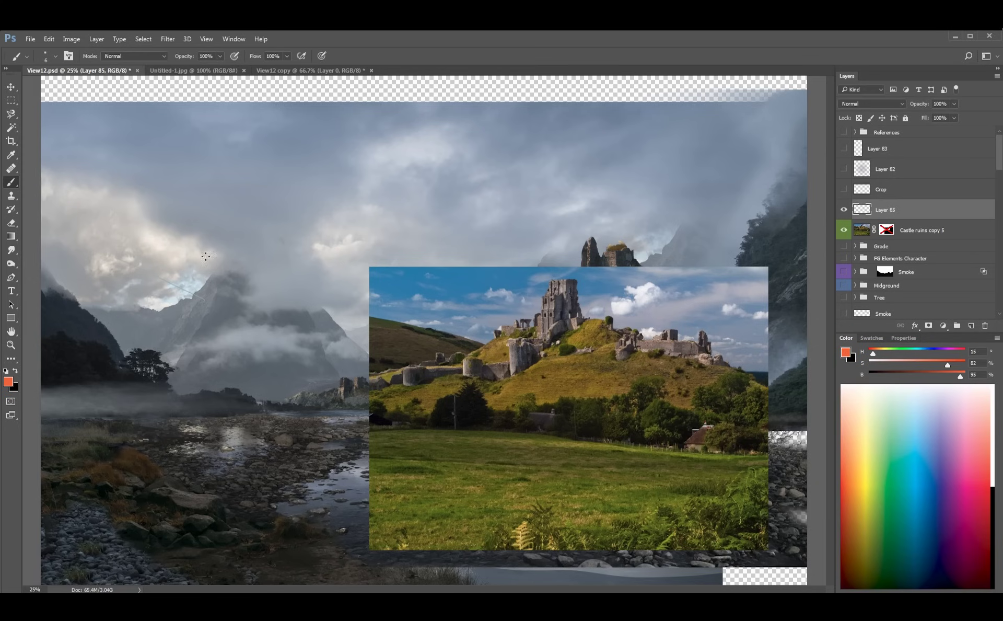
left_click_drag(119, 244, 224, 288)
left_click(844, 210)
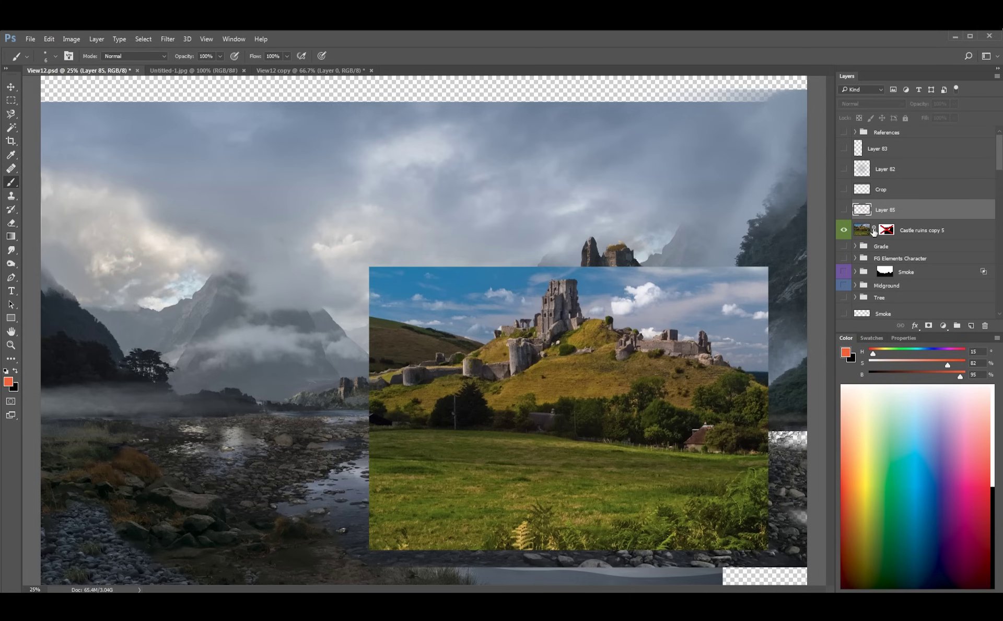
- Re-enable the castle copy's mask, compare it on and off, and load the mask as a selection
left_click(887, 230, "shift")
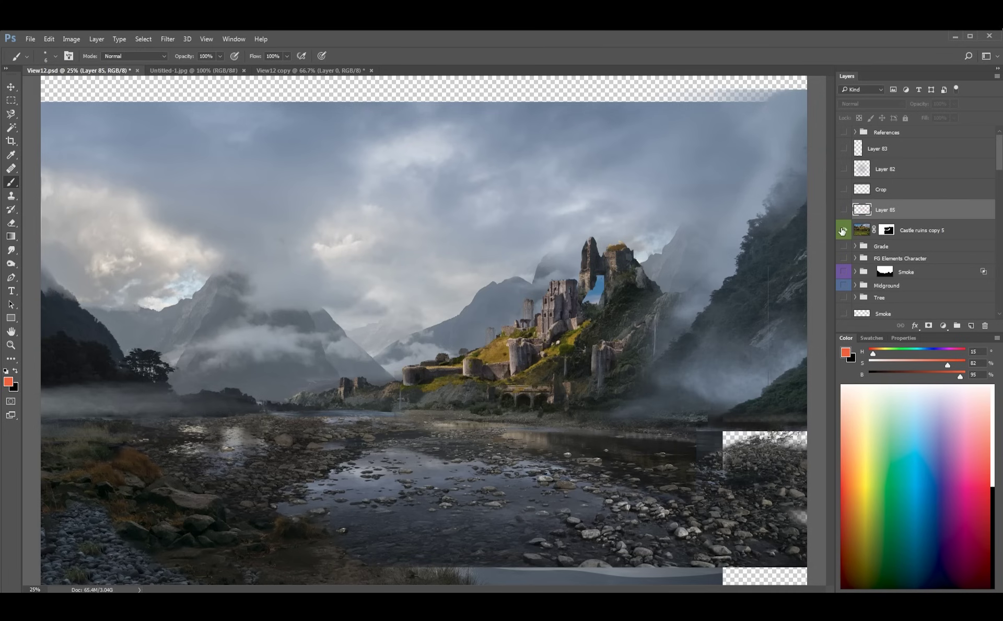
left_click(843, 230)
left_click(842, 230)
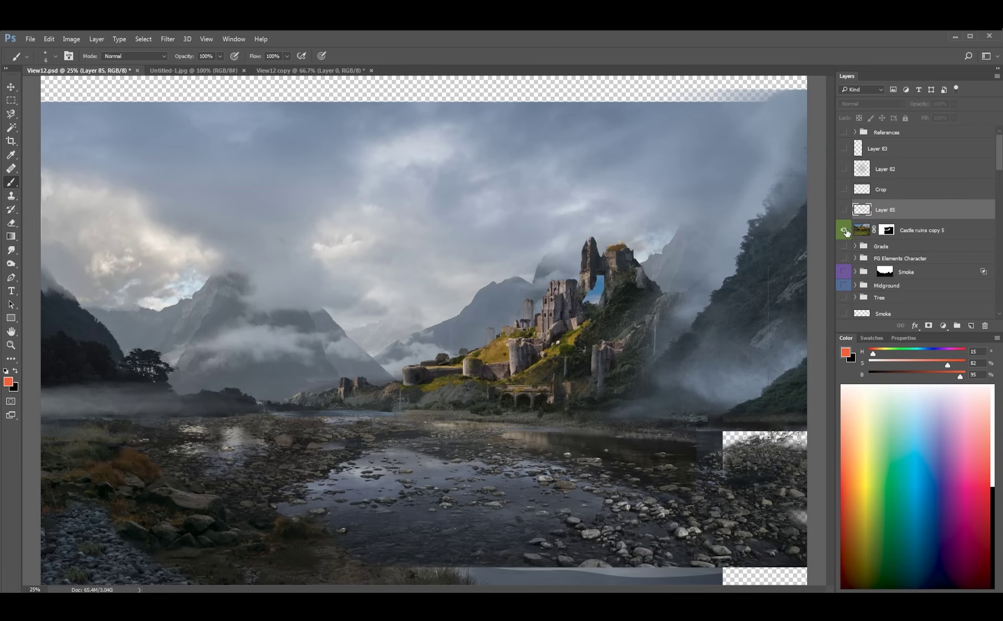
left_click(888, 232, "ctrl")
key("z")
key("ctrl+plus")
key("ctrl+minus")
key("ctrl+minus")
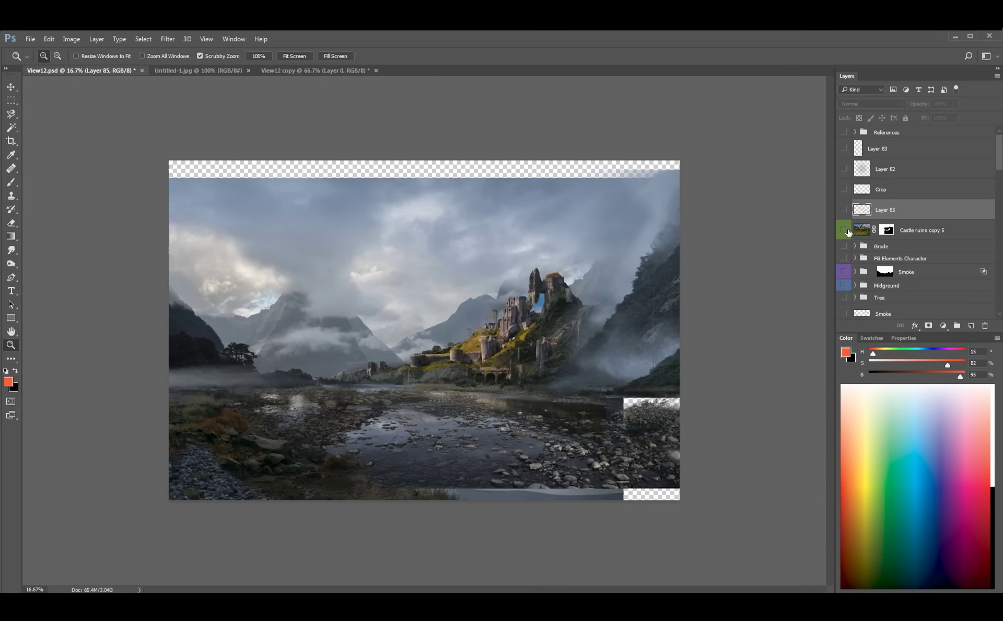
left_click(558, 294)
- Select Castle ruins and hide its Hue/Saturation 5, Levels 29 and Color Balance 18 adjustments
left_click_drag(999, 161, 999, 188)
key("v")
right_click(570, 307)
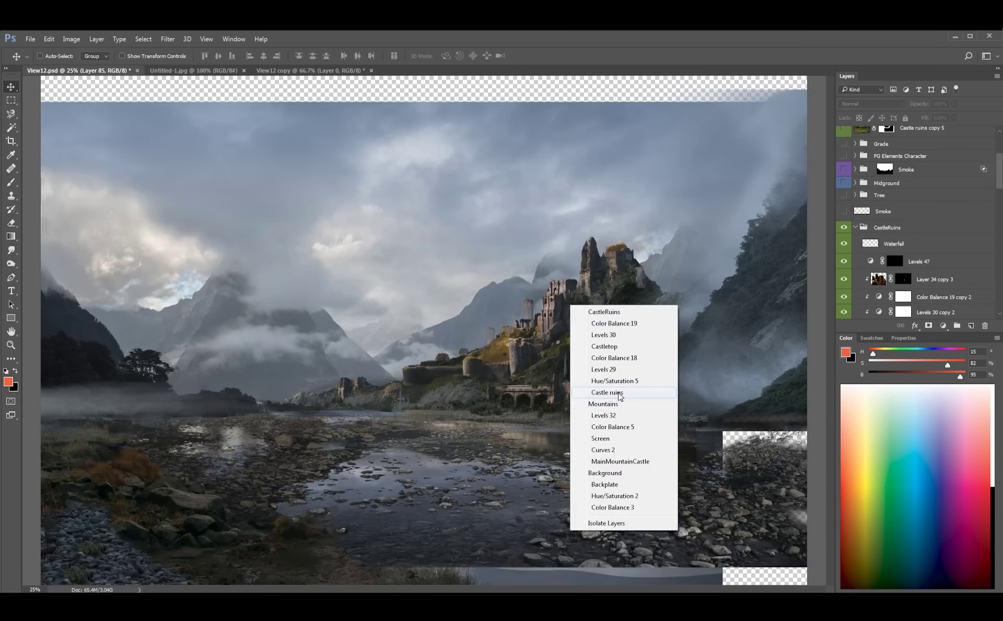
left_click(620, 396)
left_click_drag(844, 291, 846, 267)
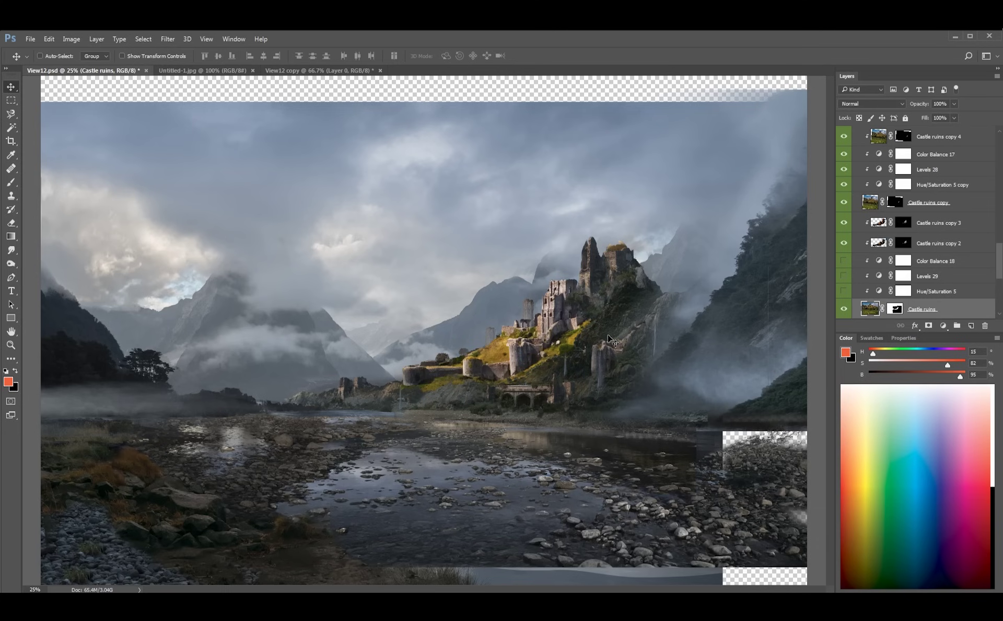
- Turn Hue/Saturation 5 back on and lower its Saturation from -24 to -39
key("z")
left_click(885, 290)
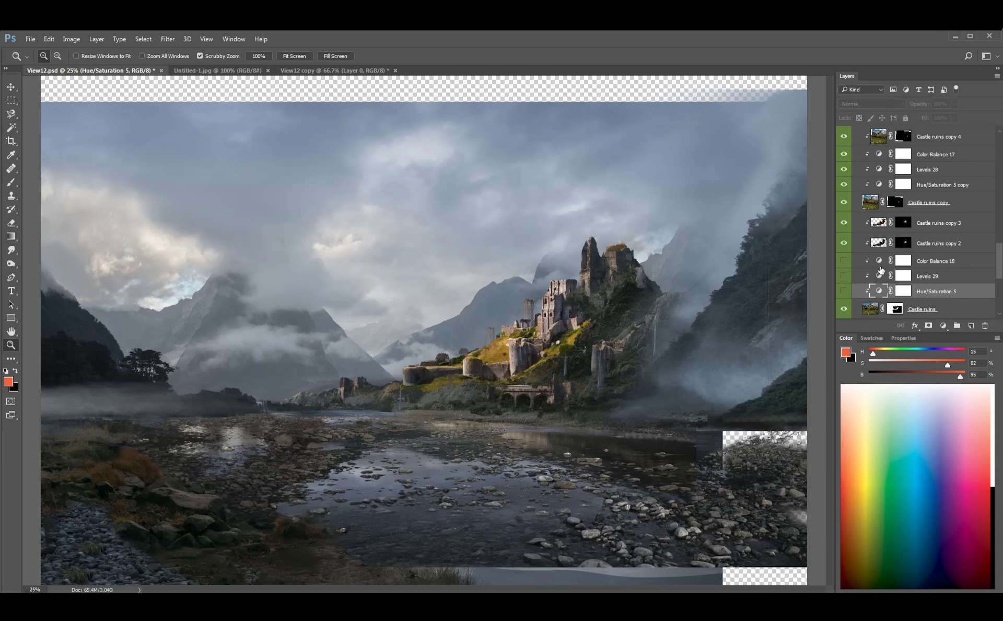
left_click(844, 291)
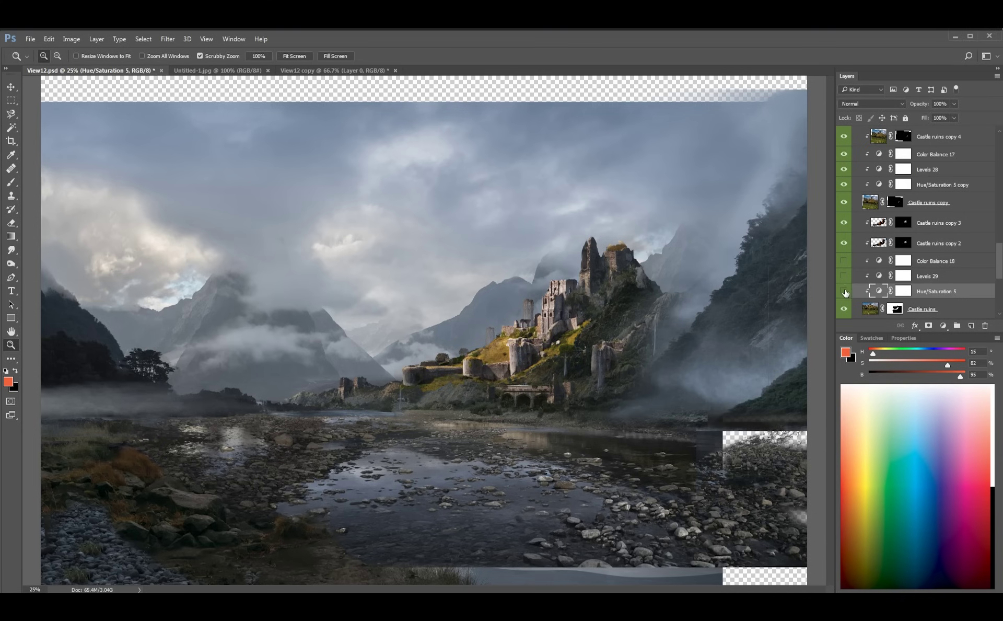
left_click(844, 291)
left_click(844, 291)
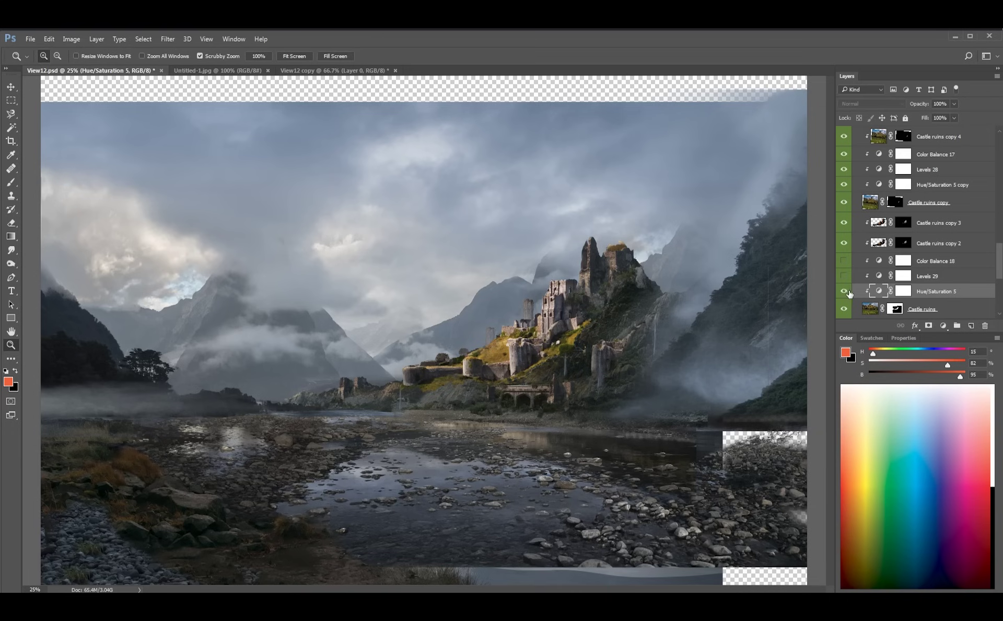
double_click(880, 291)
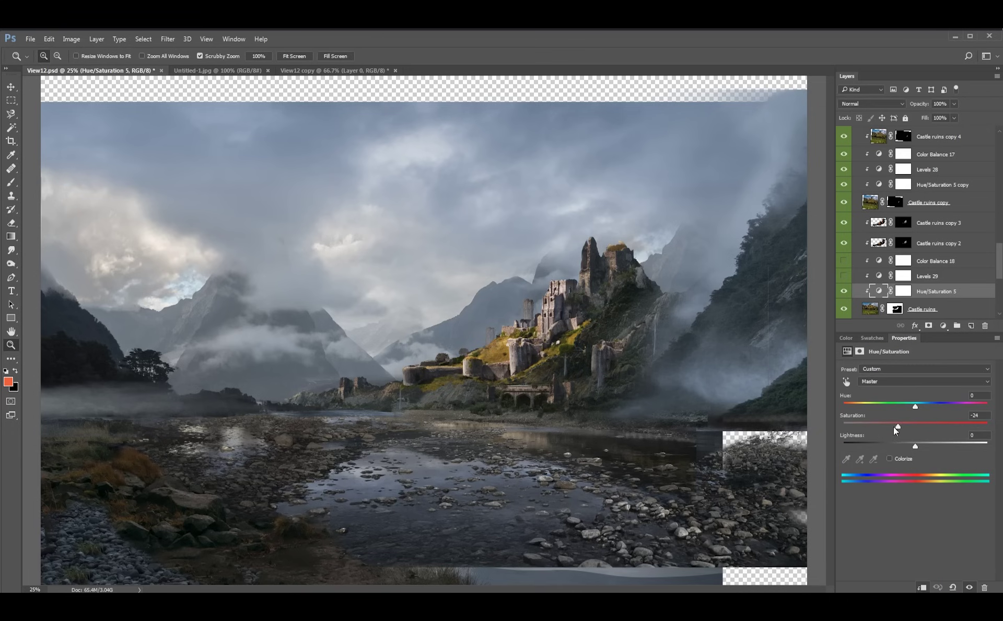
left_click_drag(899, 426, 887, 426)
- Set Levels 29's output white to 154, discarding the input white tweak
left_click(880, 277)
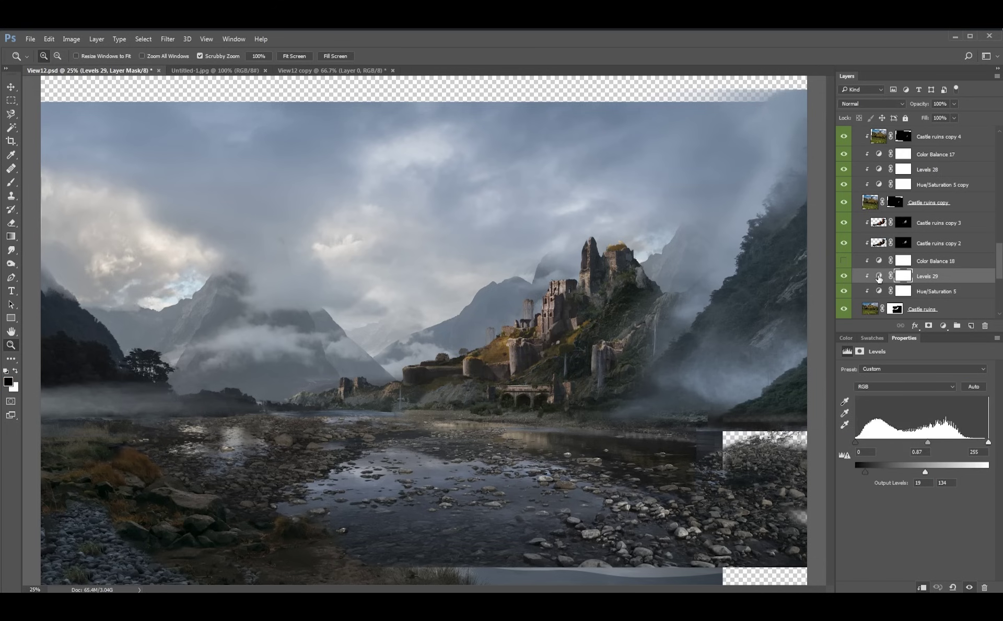
left_click(880, 277)
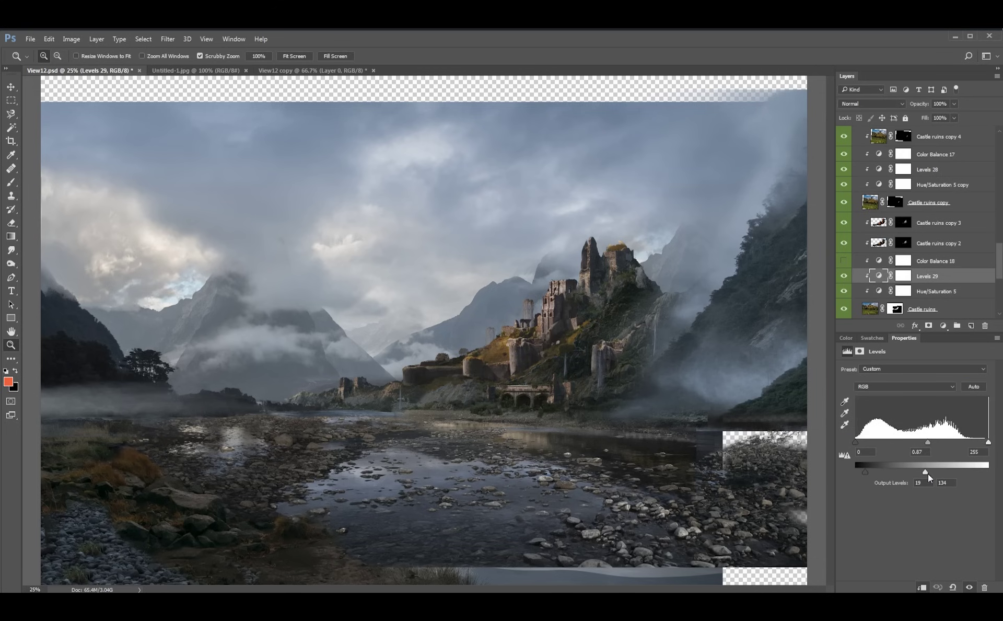
left_click_drag(929, 472, 989, 471)
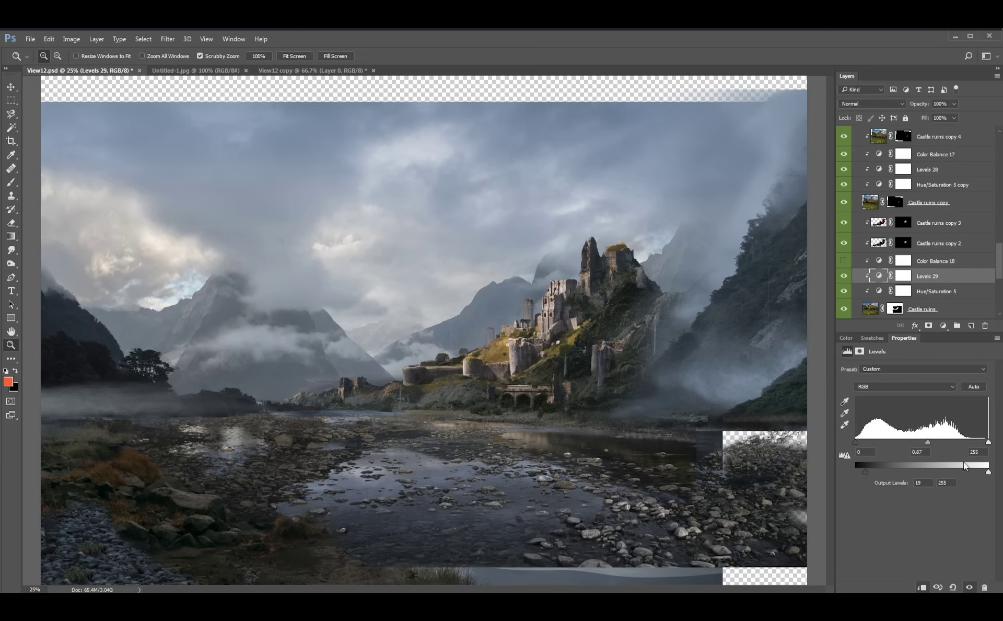
key("ctrl+z")
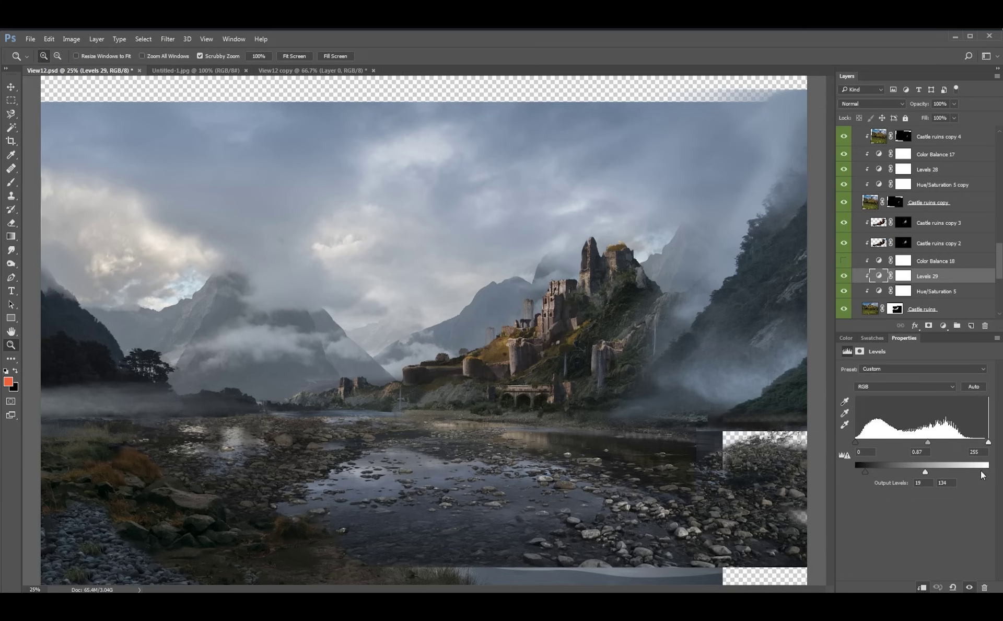
left_click_drag(982, 473, 950, 474)
left_click_drag(988, 442, 947, 441)
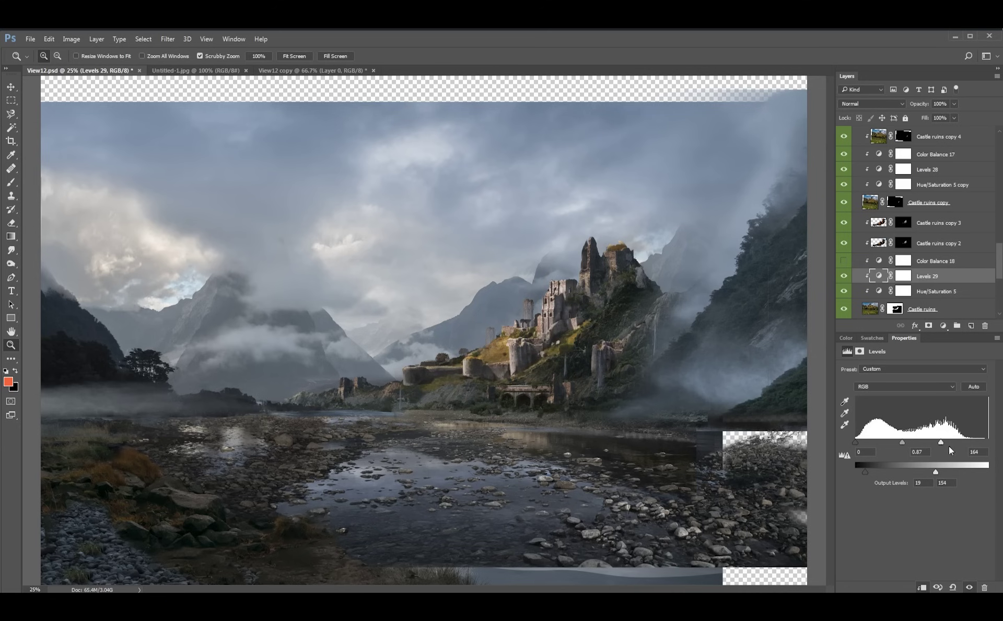
key("ctrl+z")
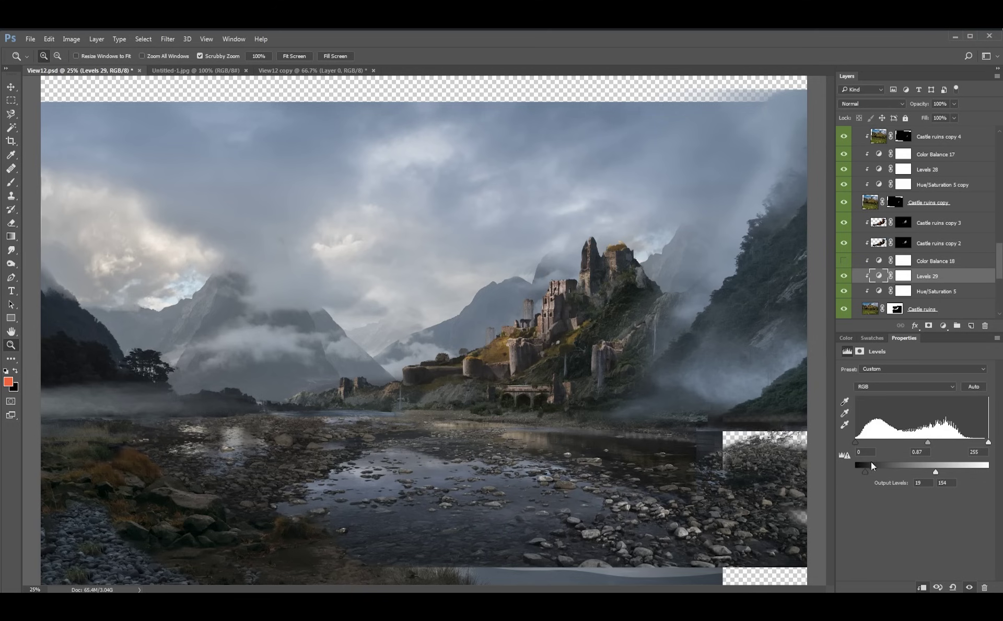
- Turn Color Balance 18 back on and select it
left_click(845, 260)
left_click(845, 261)
left_click(925, 260)
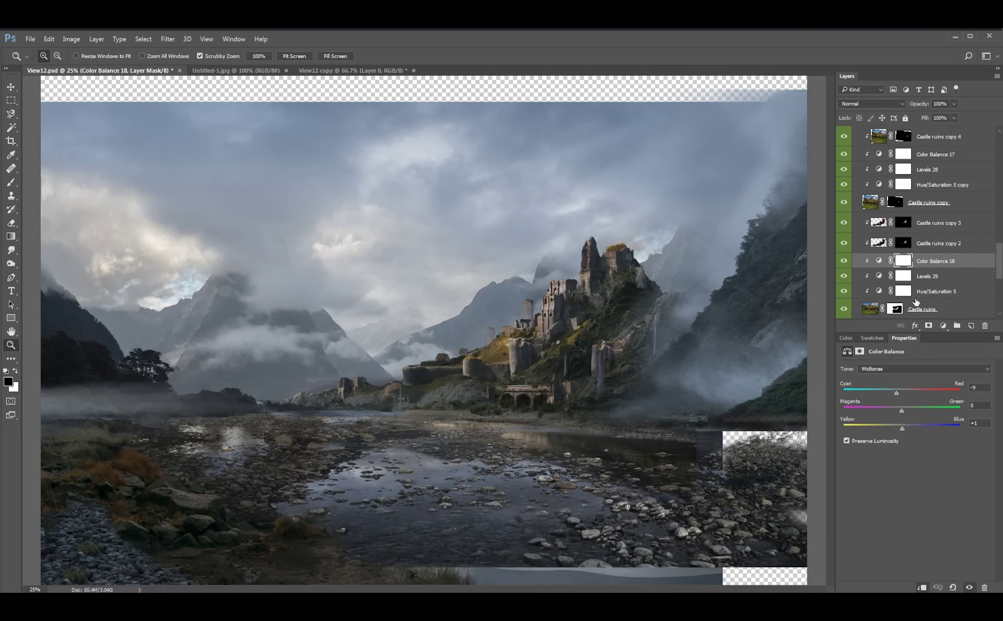
- Compare Castle ruins copy 2 and copy 3 on and off, leaving both hidden
left_click(933, 268)
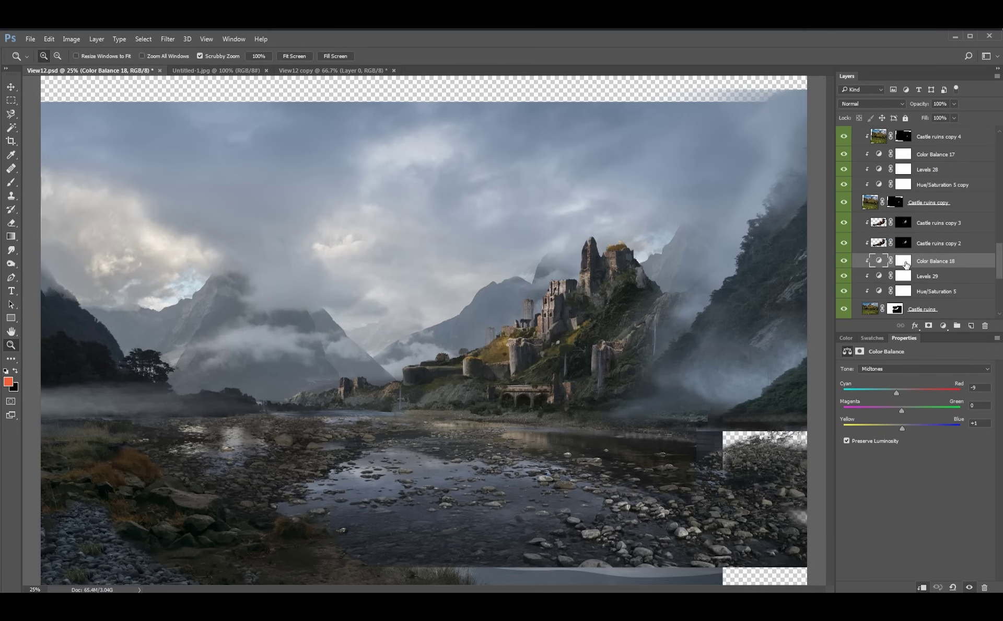
left_click(844, 223)
left_click(844, 243)
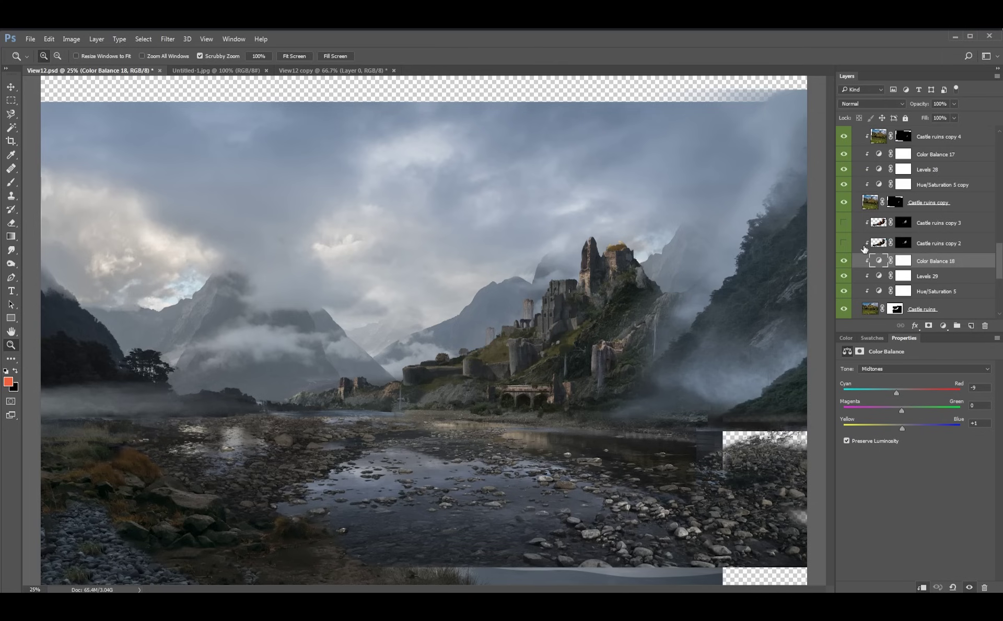
left_click(844, 243)
left_click(844, 223)
left_click(844, 223)
left_click(844, 242)
key("alt+bracketright")
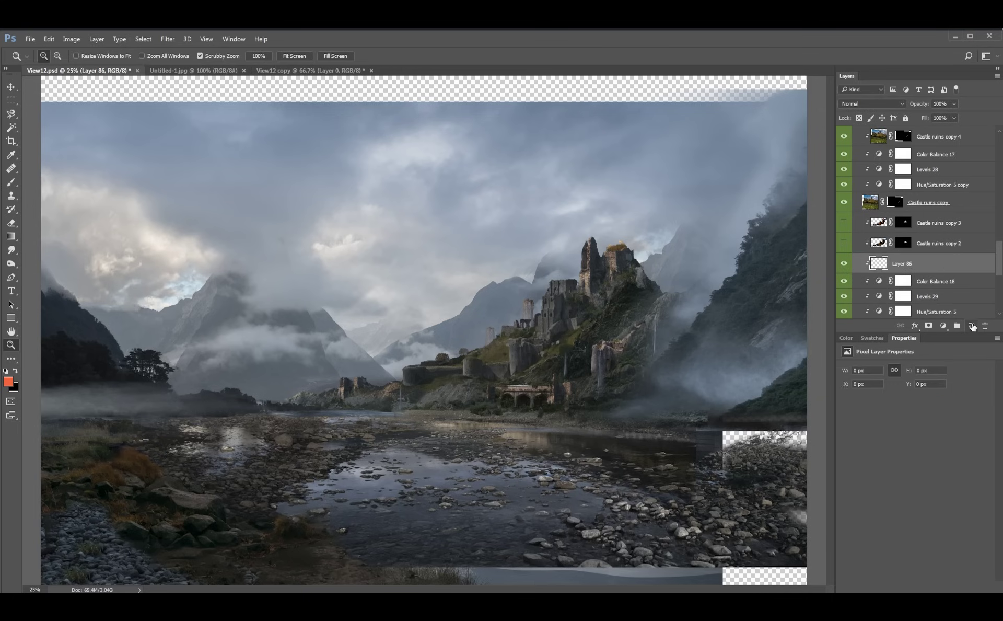
- On new Layer 86, draw red outlines around the castle towers, removing the leftmost one
key("alt+bracketright")
left_click(971, 326)
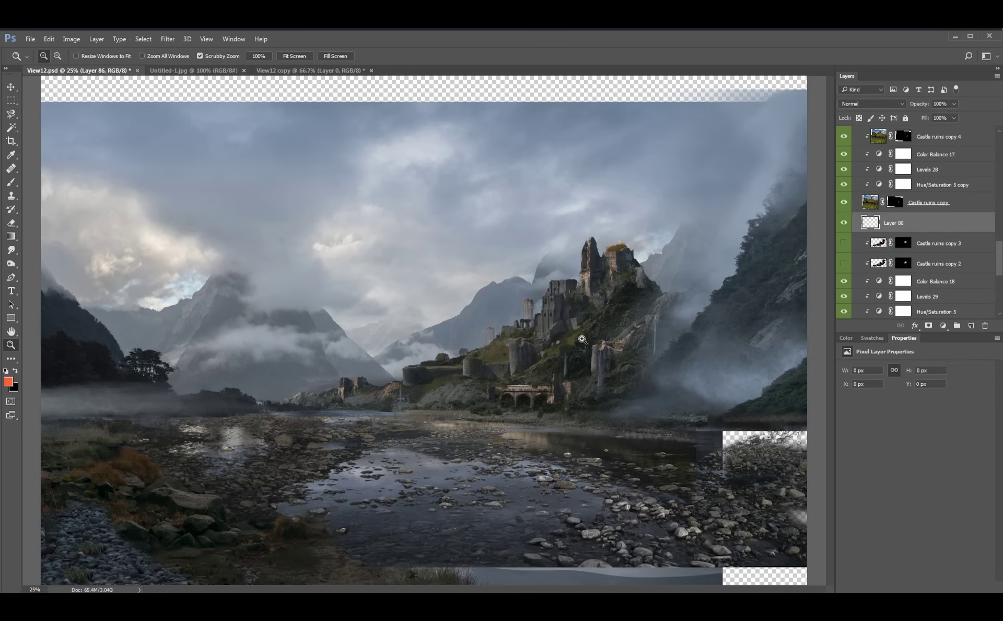
key("b")
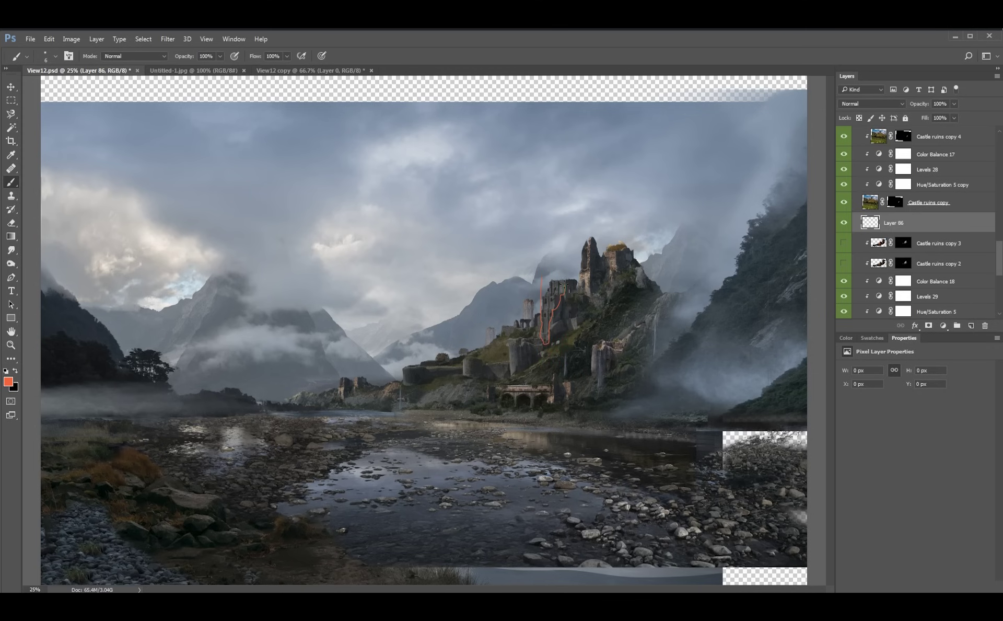
mouse_move(565, 269)
left_mouse_down()
mouse_move(521, 368)
mouse_move(505, 334)
left_mouse_up()
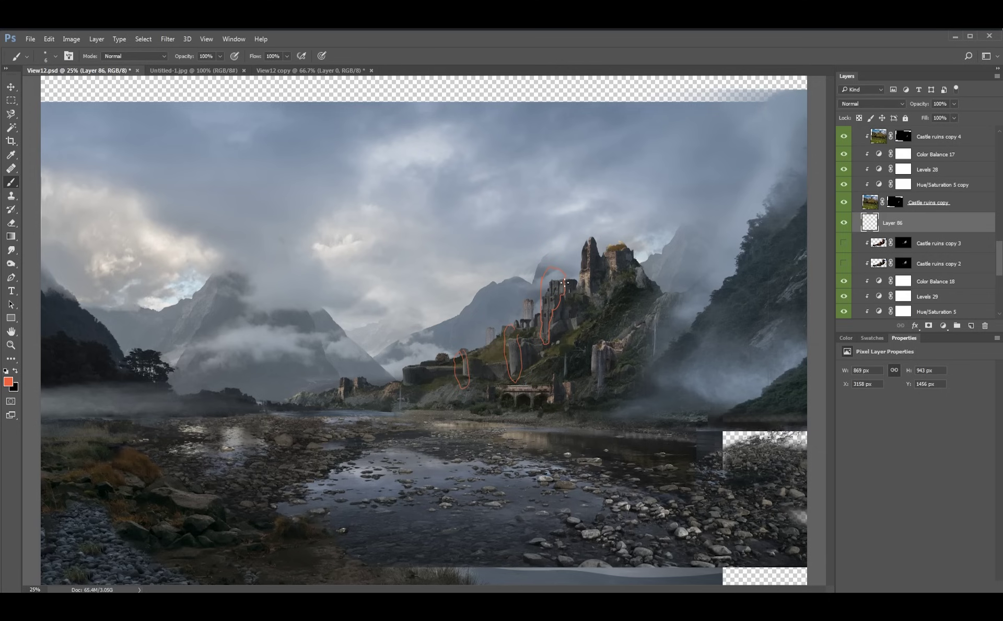
key("ctrl+z")
- Hide the Layer 86 outlines and make Castle ruins copy 2 visible again
left_click(843, 223)
left_click(843, 222)
left_click(844, 222)
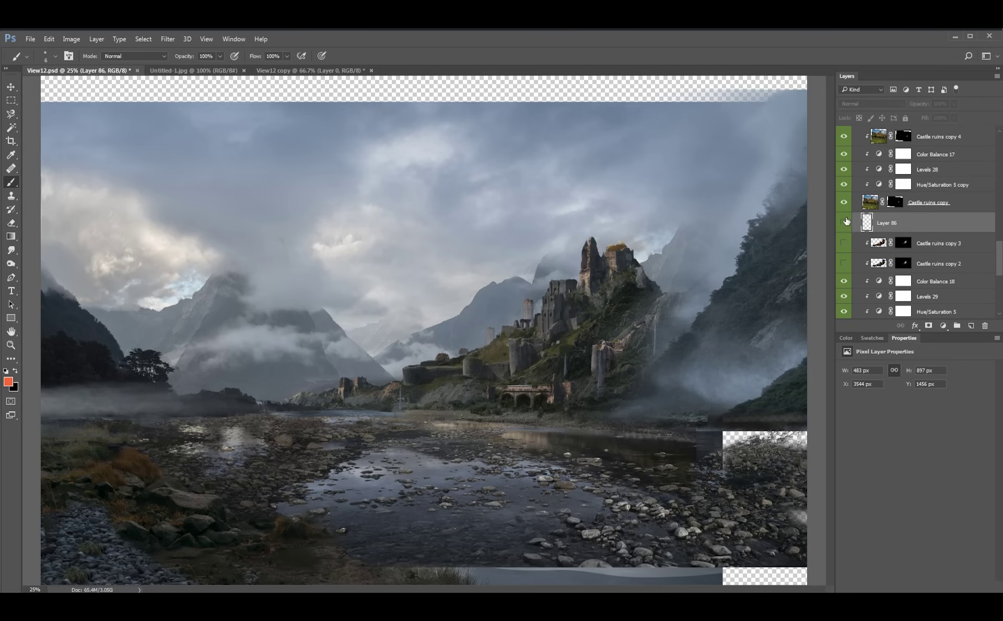
left_click(844, 263)
- Hide copy 2, then copy Castle ruins above copy 3 as copy 6 and delete its mask
left_click(935, 261)
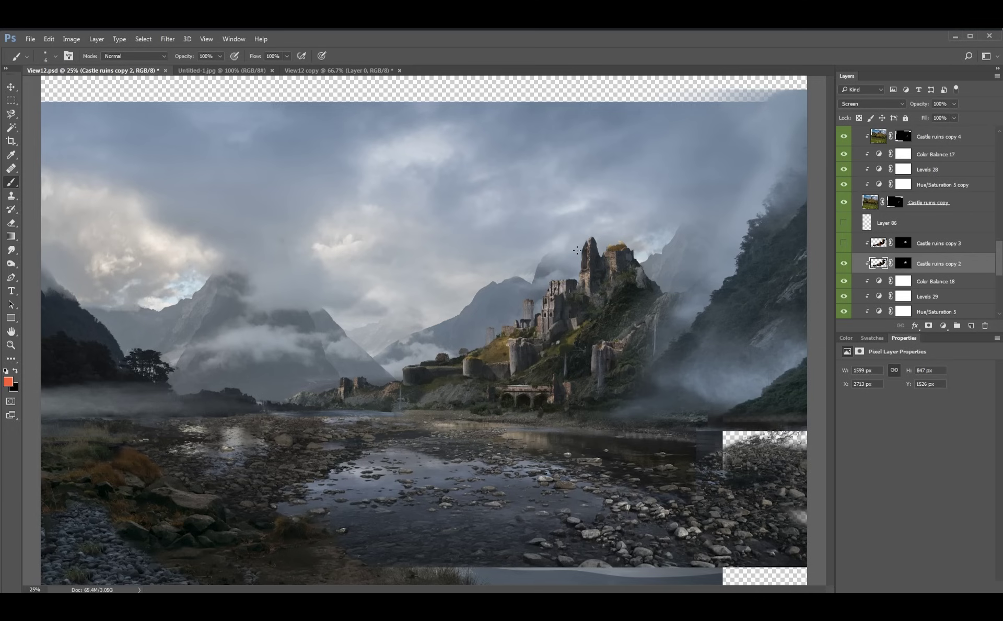
left_click(844, 263)
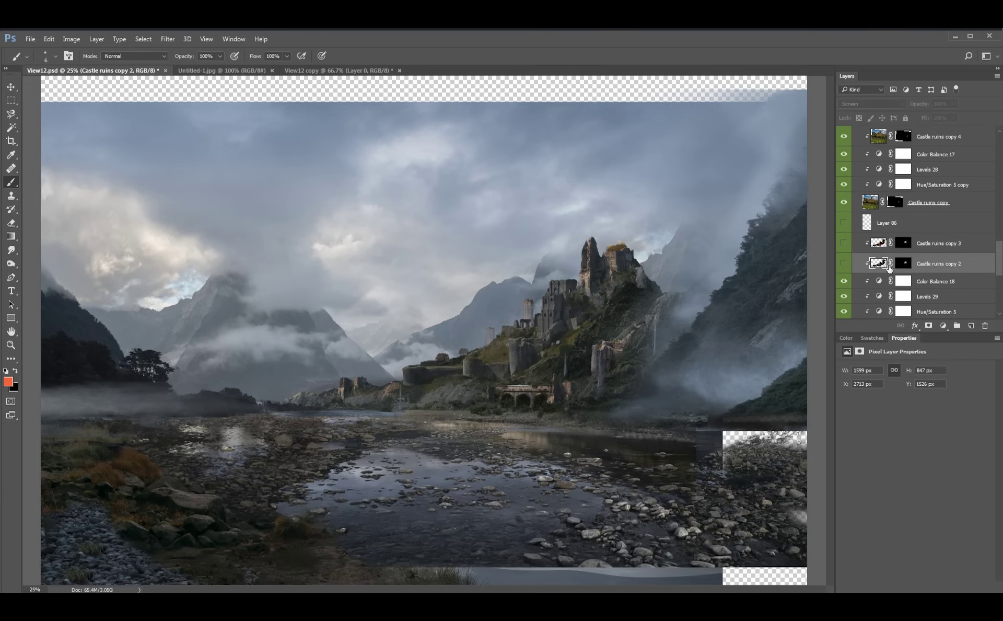
mouse_move(997, 262)
left_mouse_down()
mouse_move(997, 291)
mouse_move(997, 268)
left_mouse_up()
left_click_drag(920, 302, 922, 202)
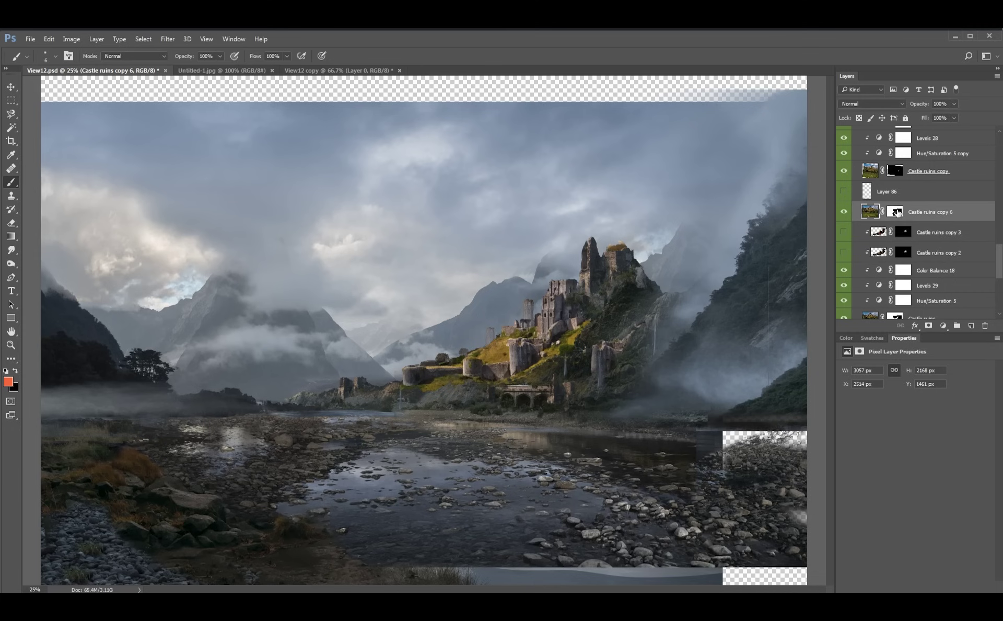
right_click(898, 212)
left_click(918, 234)
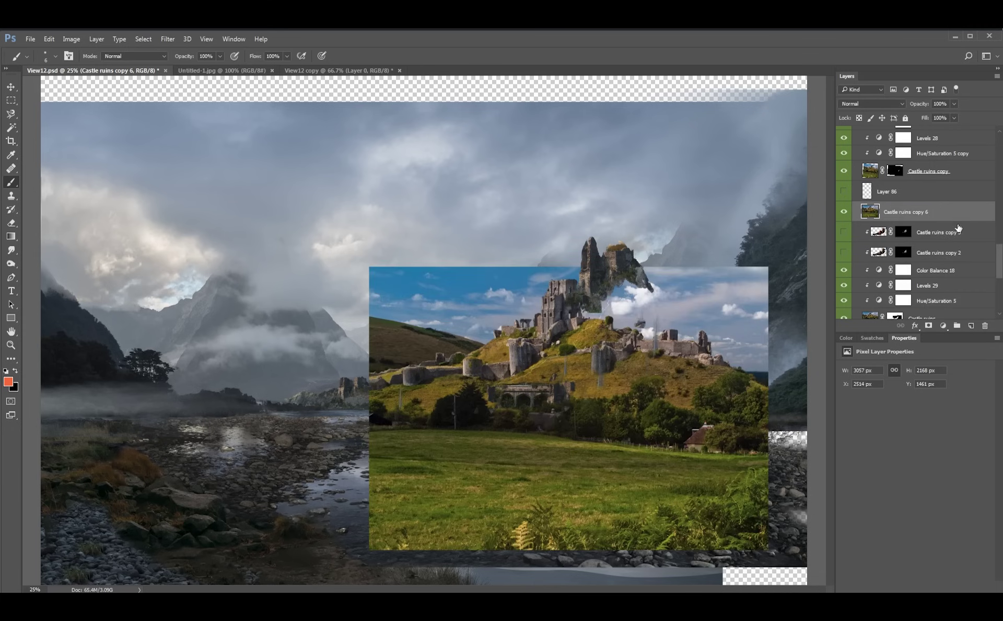
- Check copy 3's mask alone, then select Castle ruins copy 6 and start a Levels correction
left_click(904, 233, "alt")
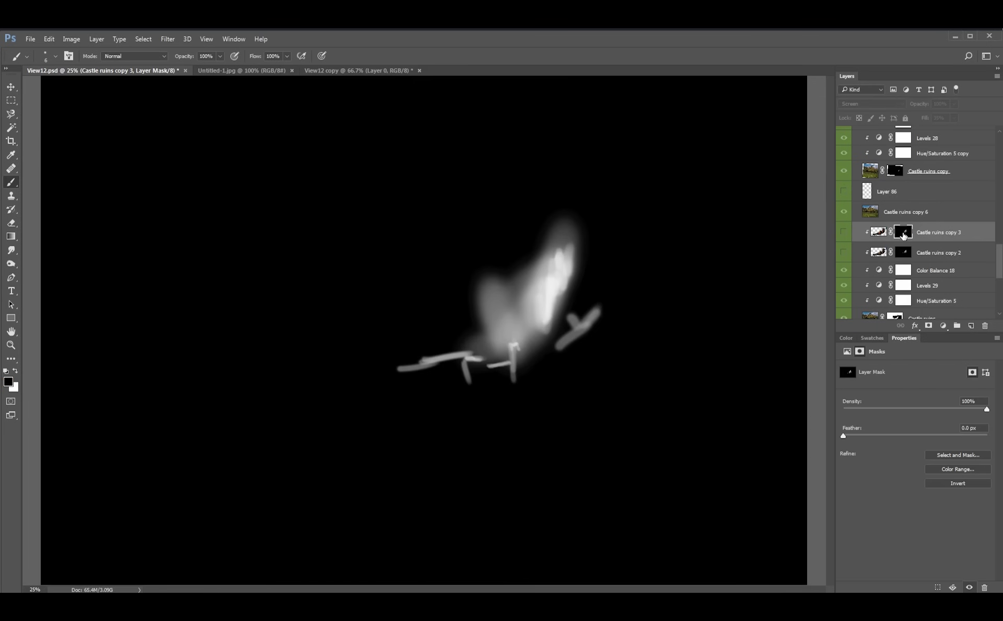
left_click(905, 235, "alt")
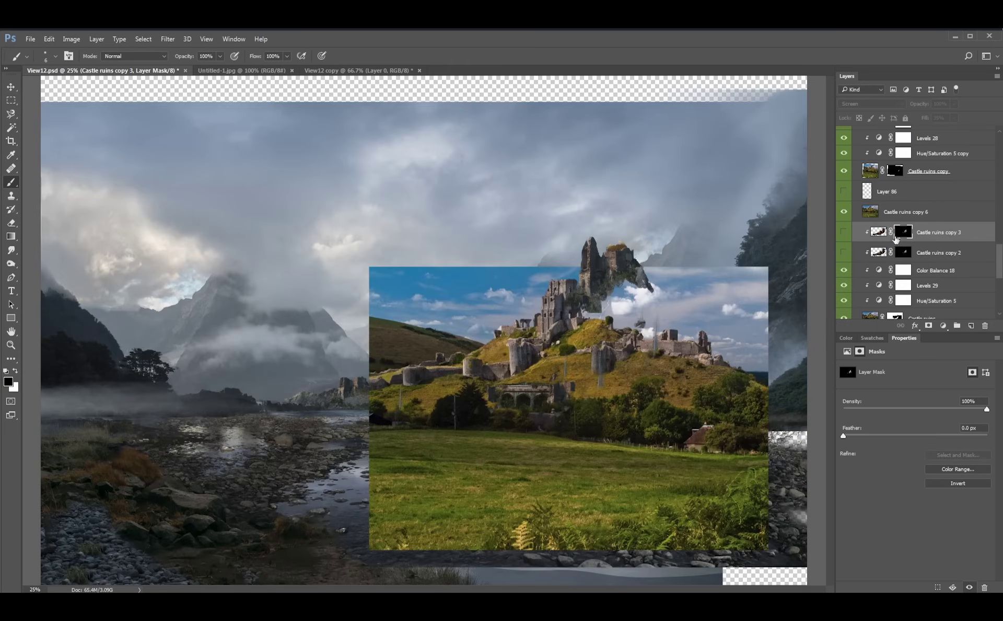
left_click(912, 214)
key("ctrl+l")
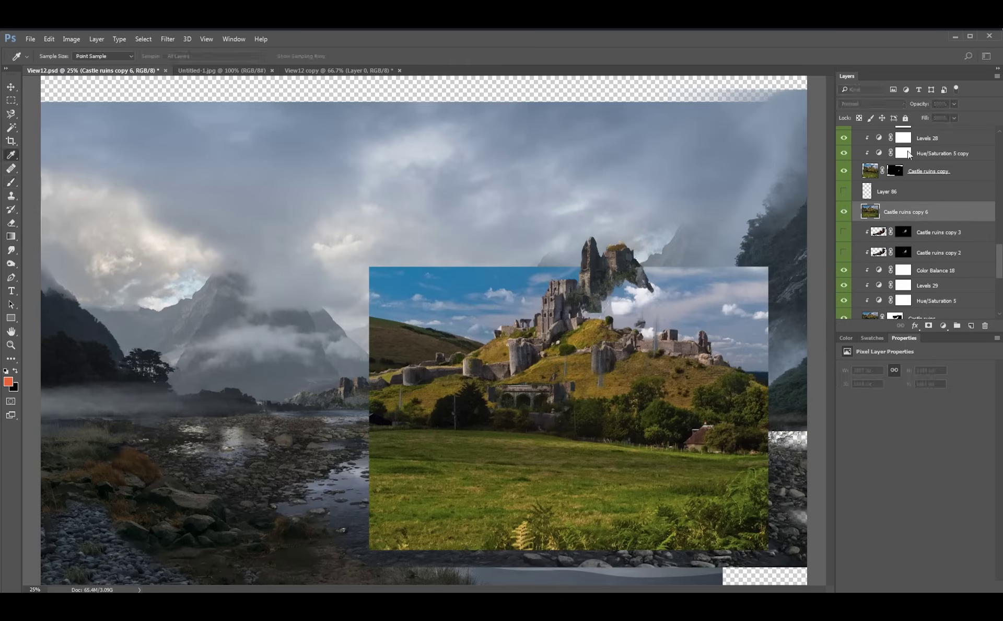
- Apply a harsh Levels correction of 73, 1.00, 156 to Castle ruins copy 6 and start moving it down
left_click_drag(772, 228, 754, 229)
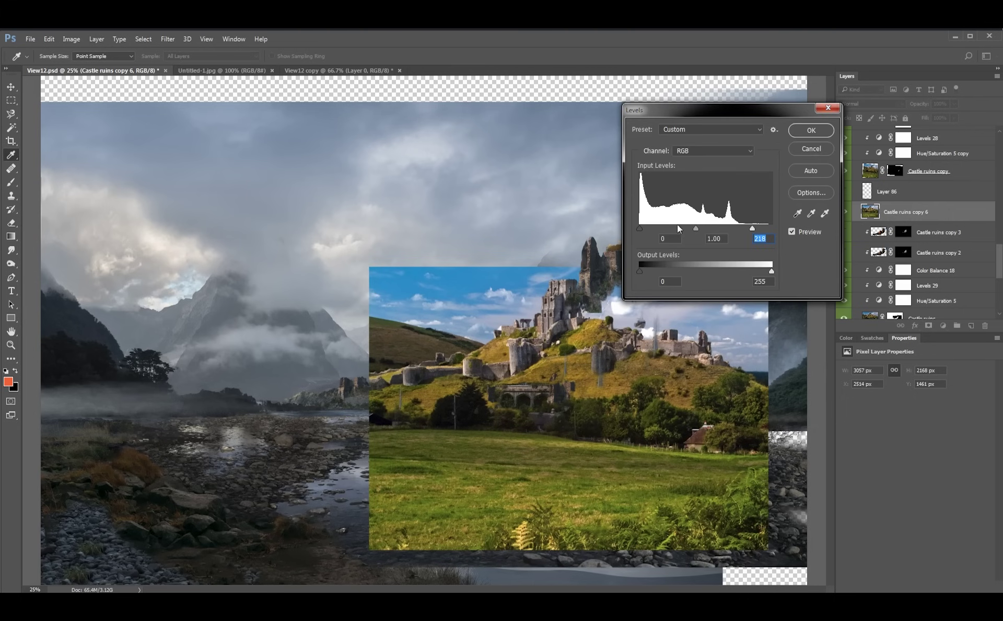
left_click_drag(640, 228, 670, 228)
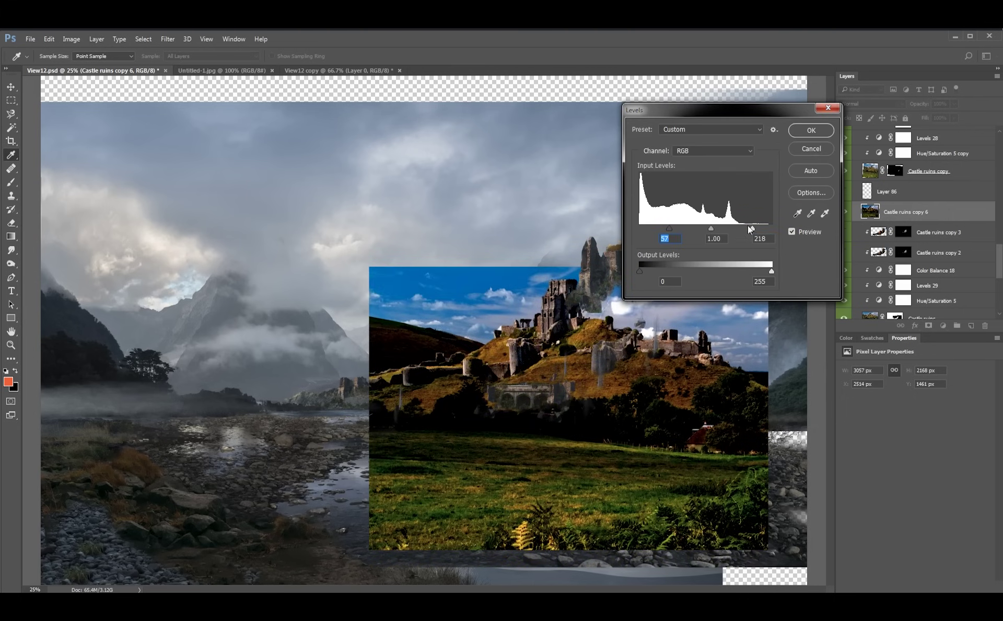
left_click_drag(750, 229, 680, 228)
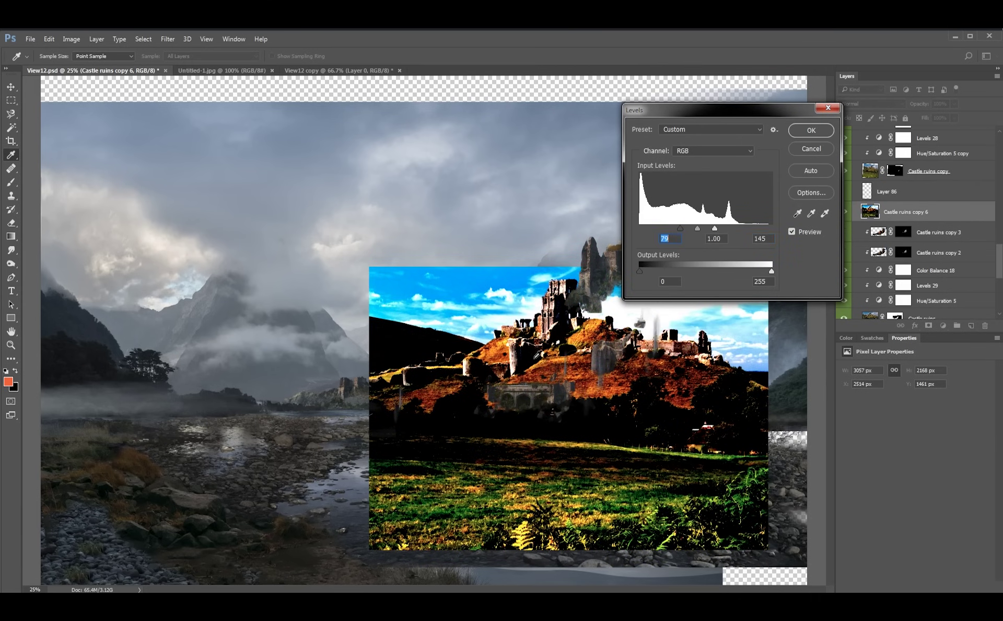
left_click_drag(719, 229, 677, 229)
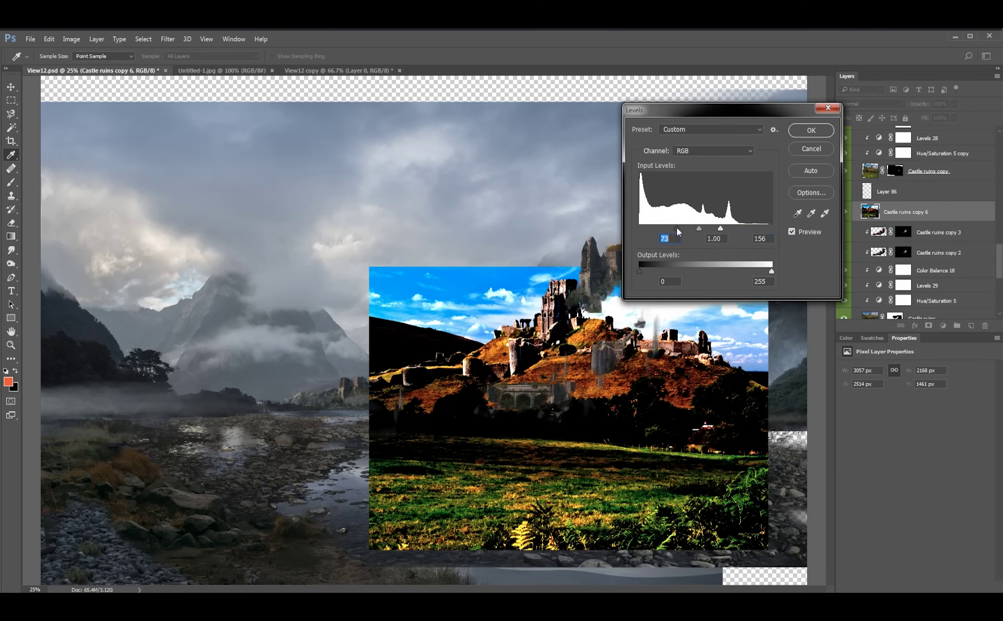
left_click(811, 130)
left_click_drag(930, 211, 941, 256)
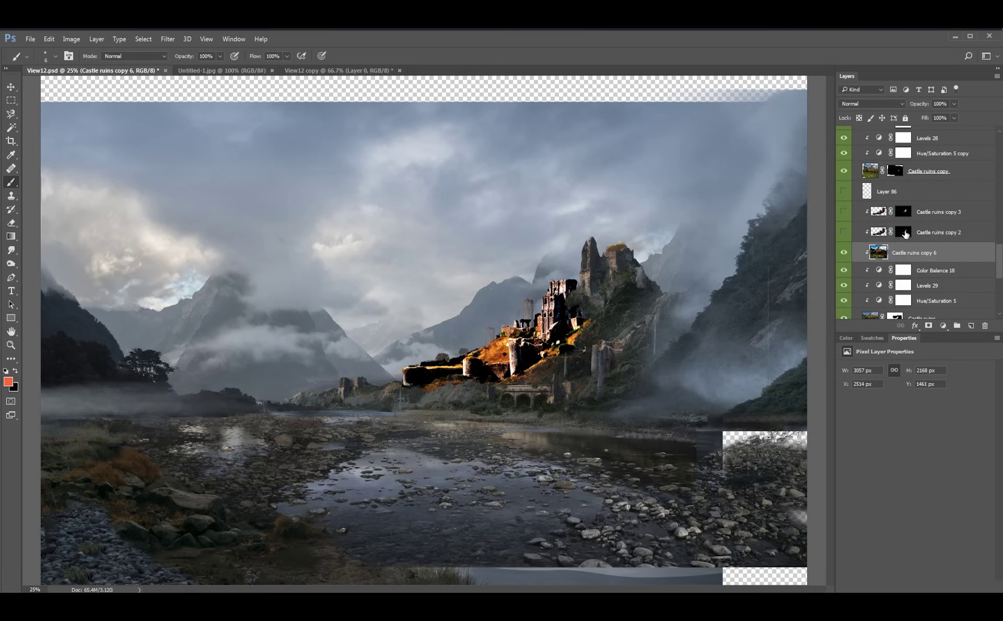
- Blend Castle ruins copy 6 in Screen mode, warm it with Color Balance +51, 0, -41, and add a mask
left_click(863, 103)
left_click(865, 193)
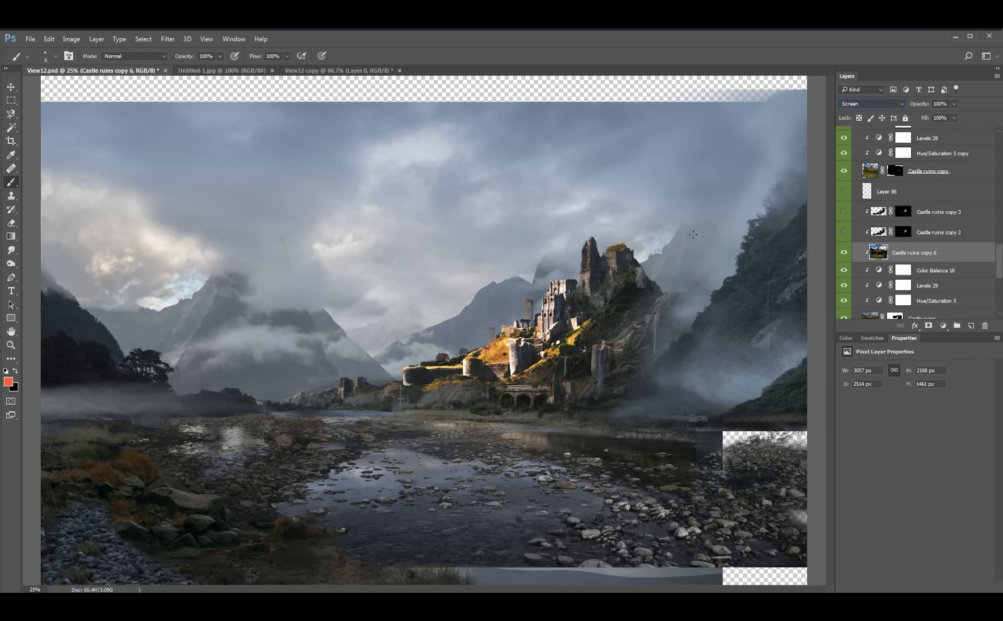
key("ctrl+b")
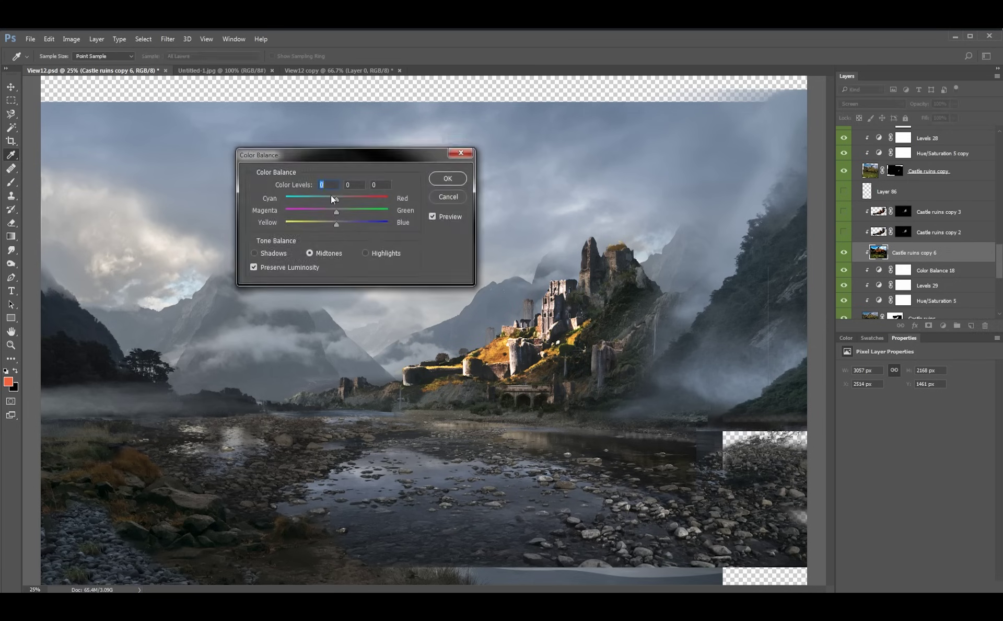
left_click_drag(363, 200, 319, 223)
left_click(450, 177)
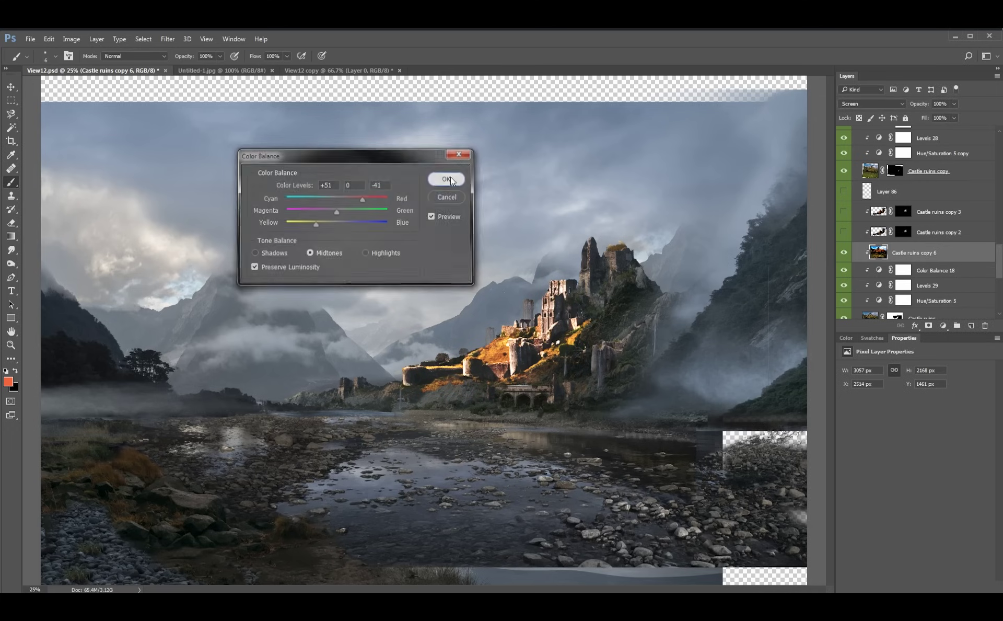
left_click(929, 325)
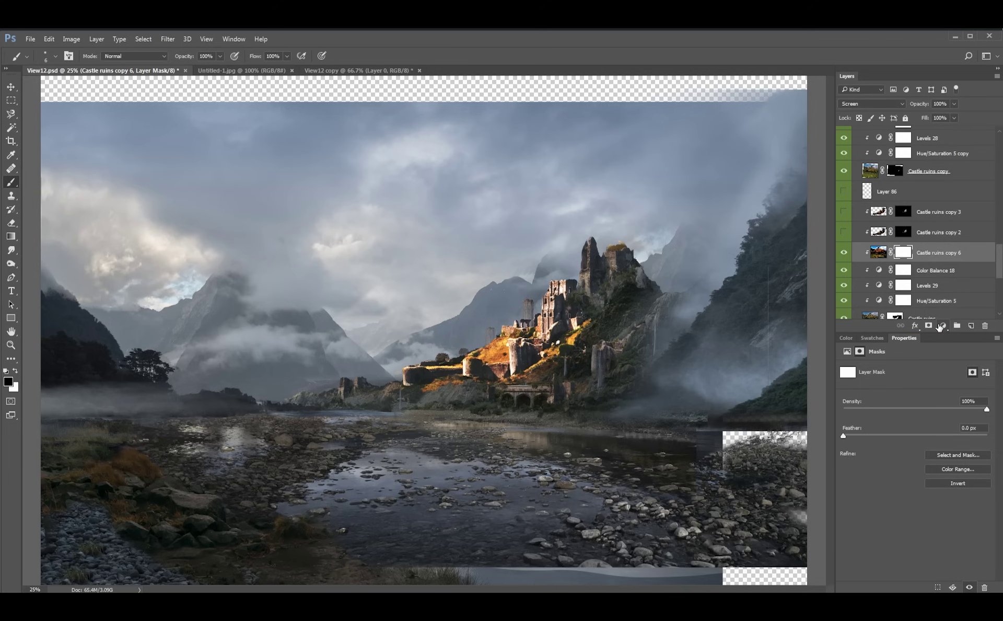
- Invert the castle layer's mask to black and pick the soft 175 px brush preset
key("ctrl+i")
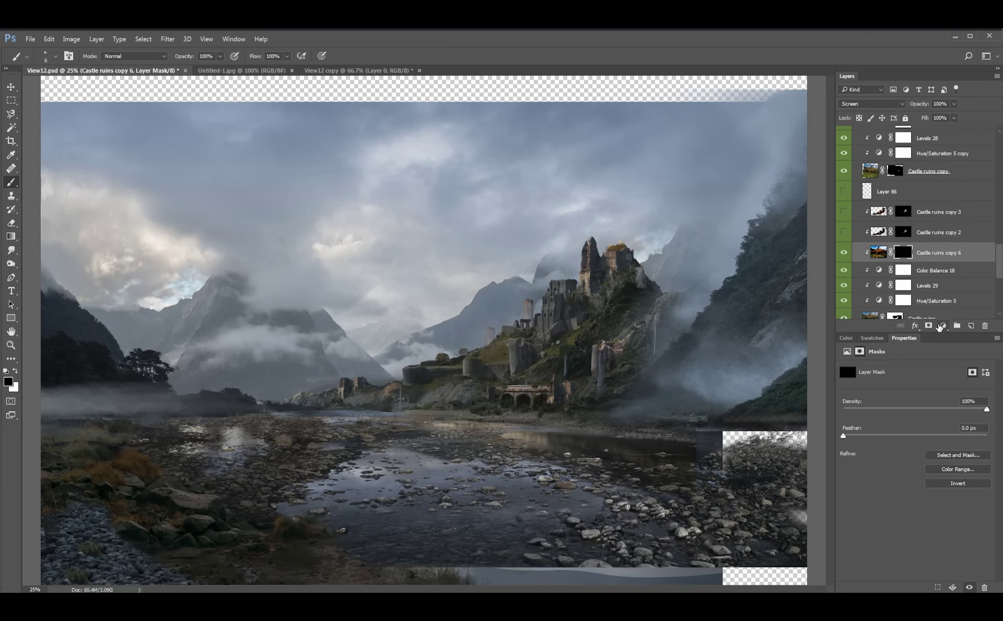
key("F5")
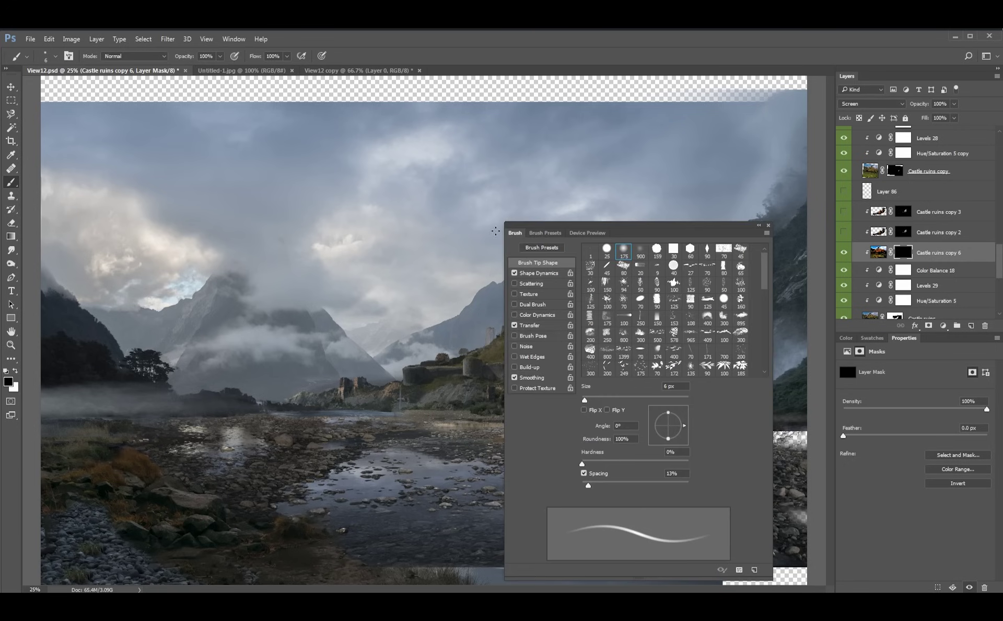
left_click(546, 233)
left_click(565, 325)
key("F5")
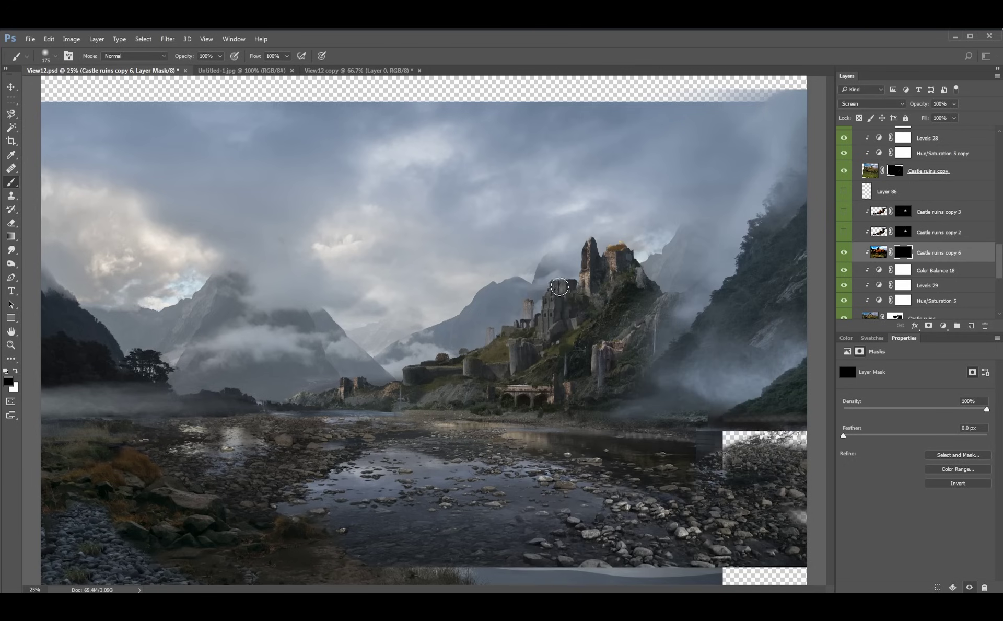
- Paint white at 300 px, 30% opacity onto the mask to reveal sunlight on the castle towers and wall
key("x")
key("bracketright")
key("bracketright")
key("bracketright")
key("3")
mouse_move(538, 340)
left_mouse_down()
mouse_move(565, 268)
mouse_move(537, 352)
mouse_move(575, 266)
mouse_move(507, 363)
mouse_move(507, 332)
mouse_move(486, 422)
mouse_move(593, 311)
left_mouse_up()
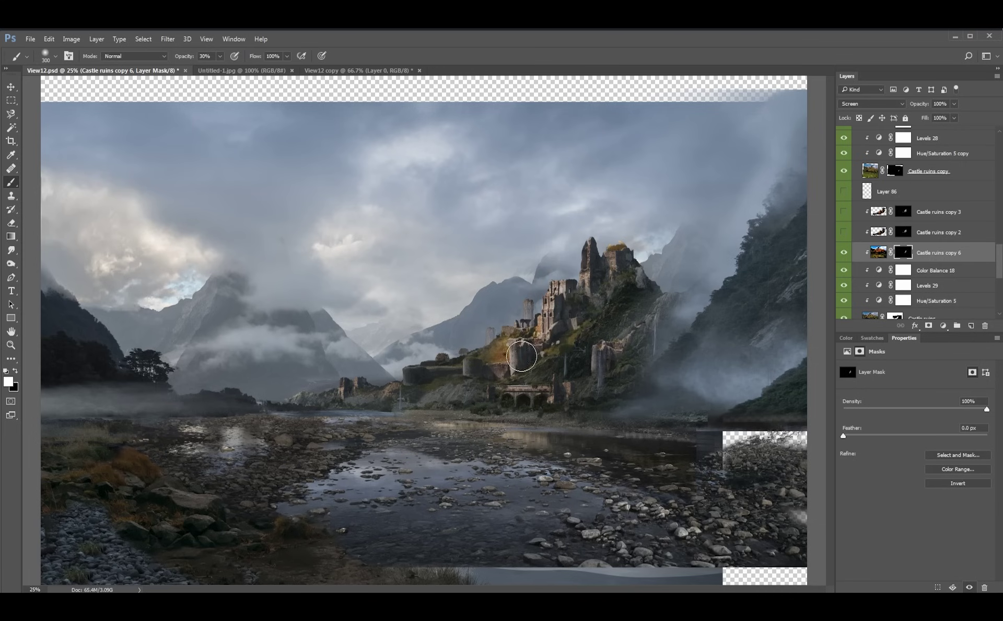
mouse_move(522, 356)
left_mouse_down()
mouse_move(577, 316)
mouse_move(499, 356)
mouse_move(562, 311)
mouse_move(551, 353)
mouse_move(558, 333)
left_mouse_up()
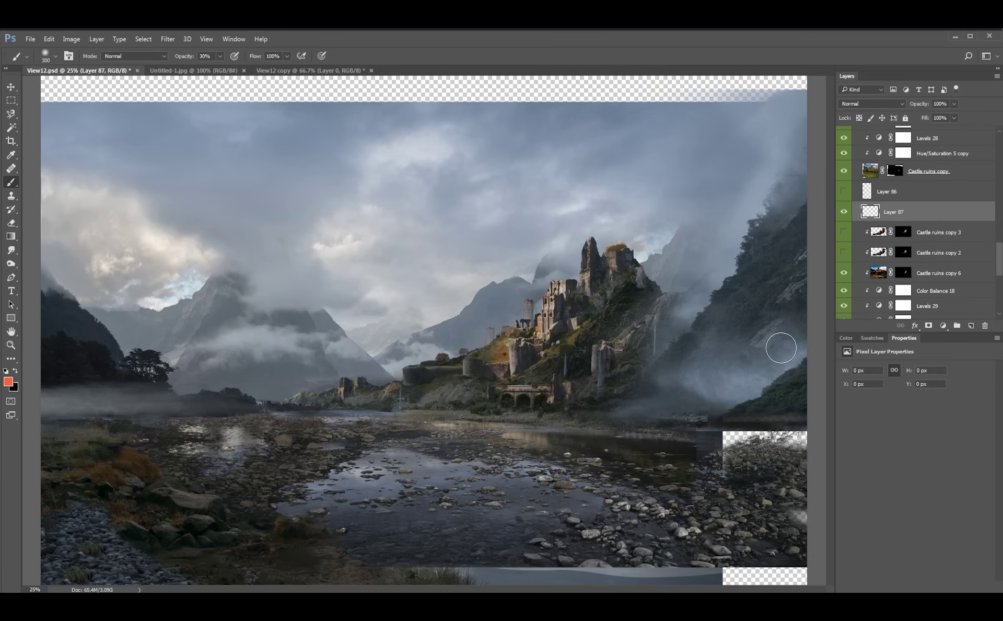
- Shrink the brush to 50 px and undo the orange guide strokes above the castle
key("bracketleft")
key("bracketleft")
key("bracketleft")
key("bracketleft")
key("bracketleft")
key("bracketleft")
key("bracketleft")
key("bracketleft")
key("bracketleft")
key("bracketleft")
key("bracketleft")
key("ctrl+z")
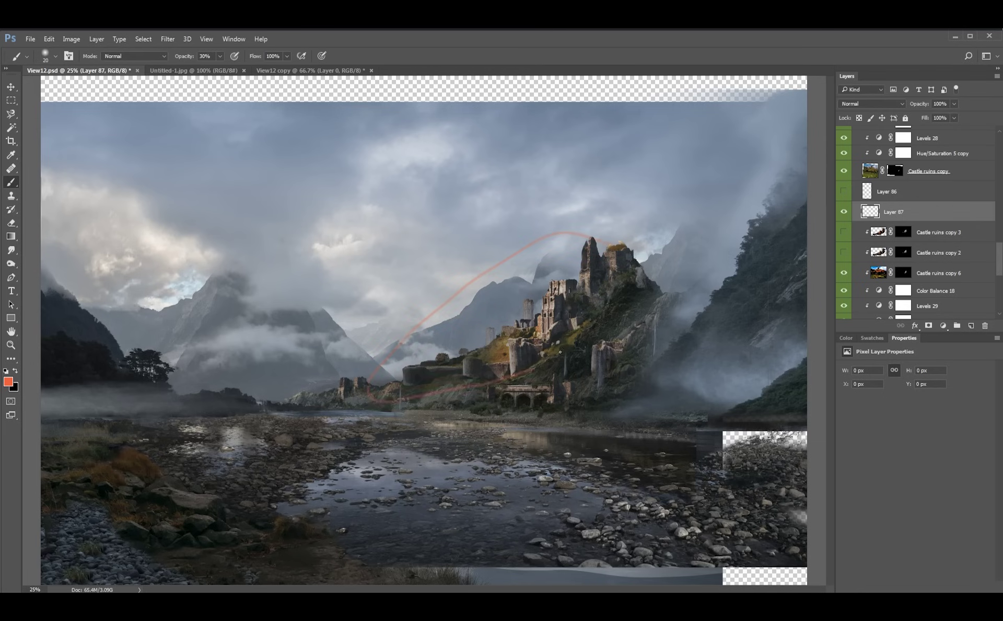
key("ctrl+z")
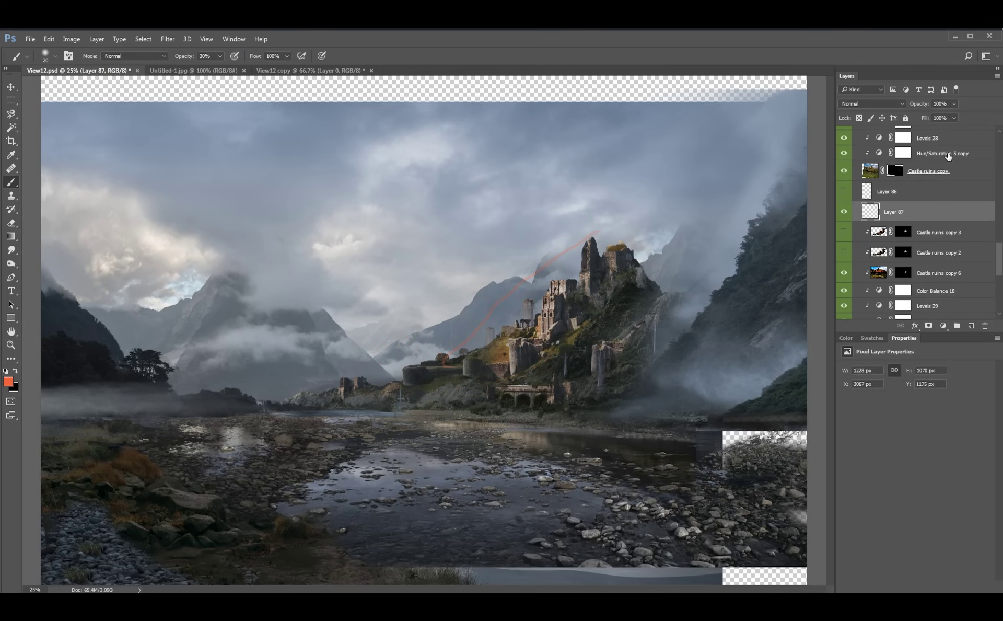
- Hide Castle ruins copy 6, show copies 2 and 3, then select copy 6
left_click(844, 272)
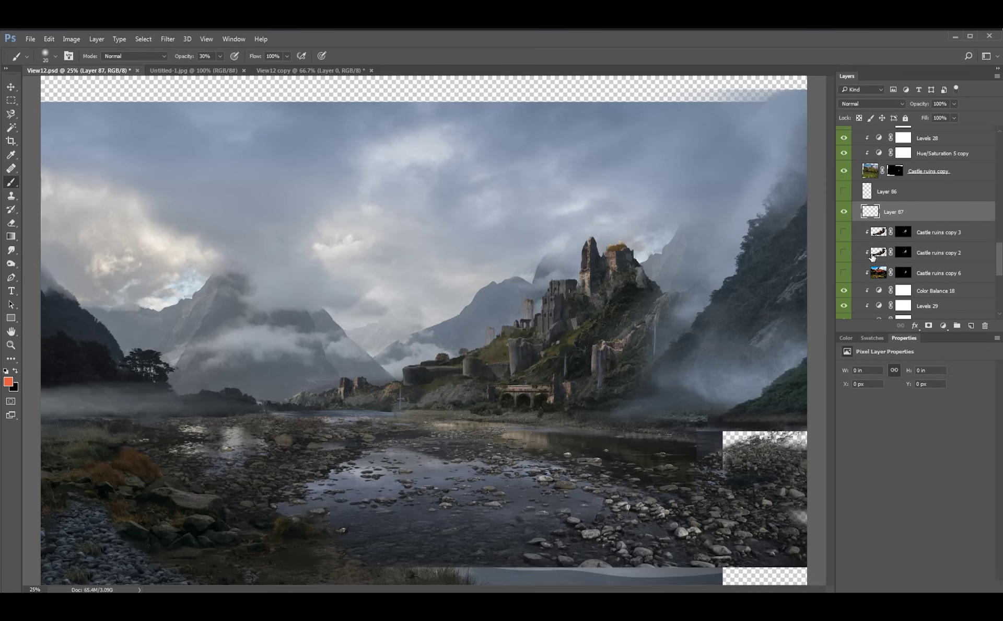
left_click(845, 252)
left_click(845, 232)
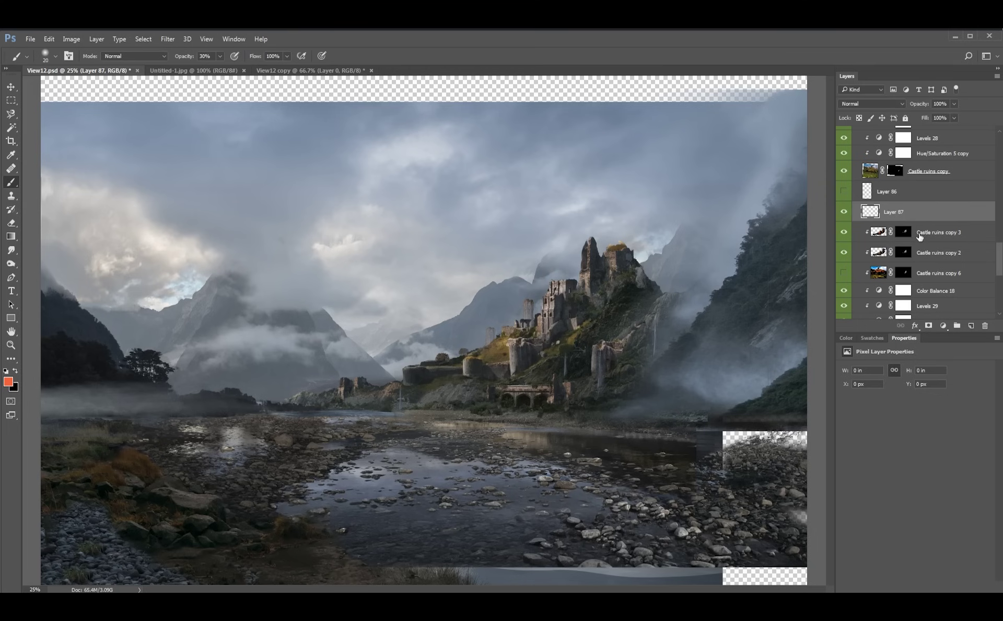
left_click(923, 235)
left_click(921, 272)
- Delete Castle ruins copy 6, hide copy 3, then undo to restore copy 6
key("Delete")
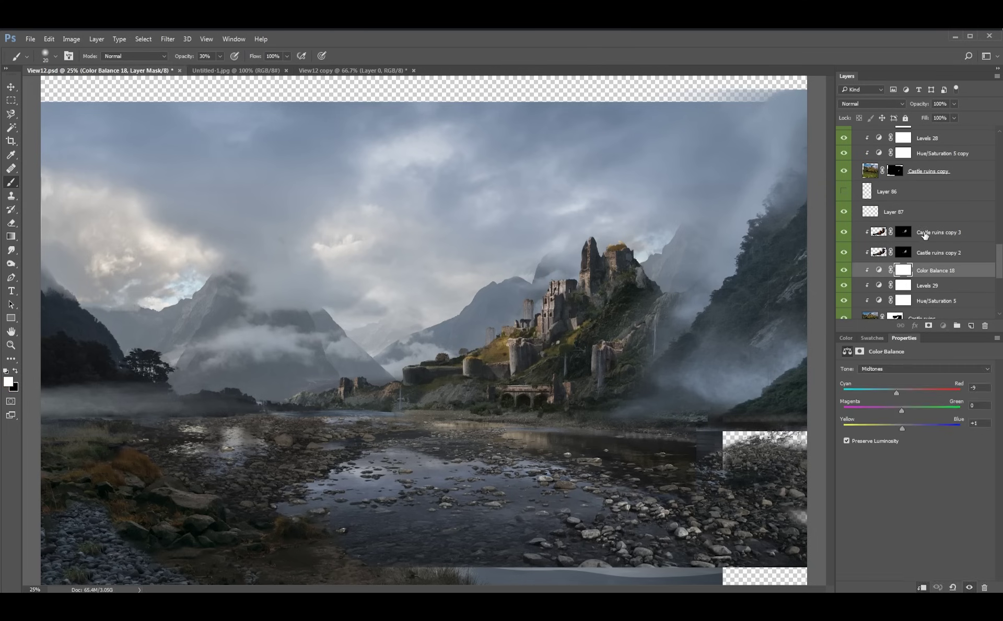
left_click(923, 236)
left_click(845, 232)
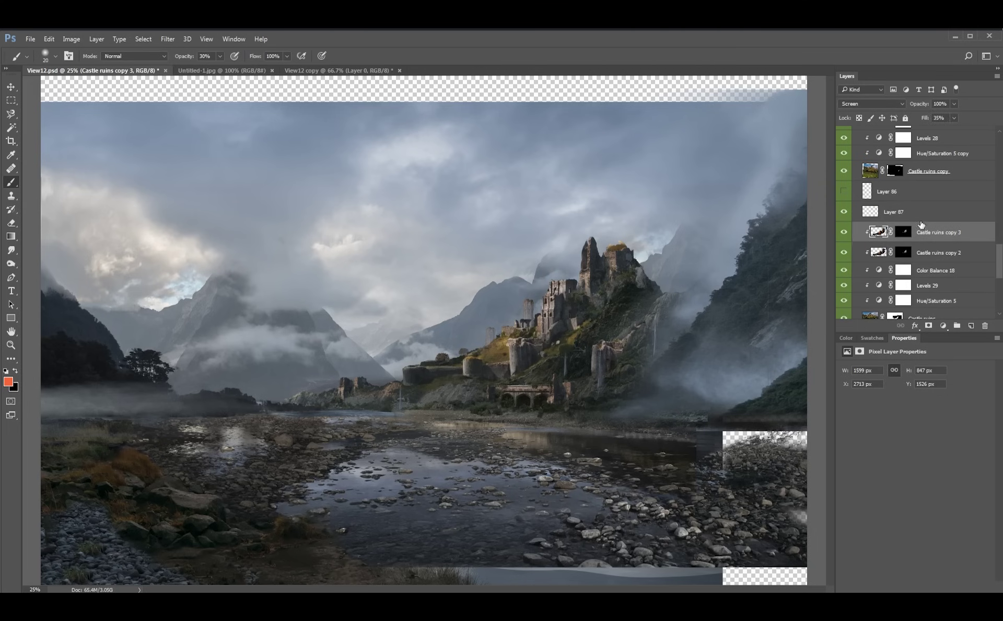
key("ctrl+z")
- Set Castle ruins copy 6 to Normal, move it just below the Tree group, and raise Fill to 100%
left_click(894, 233)
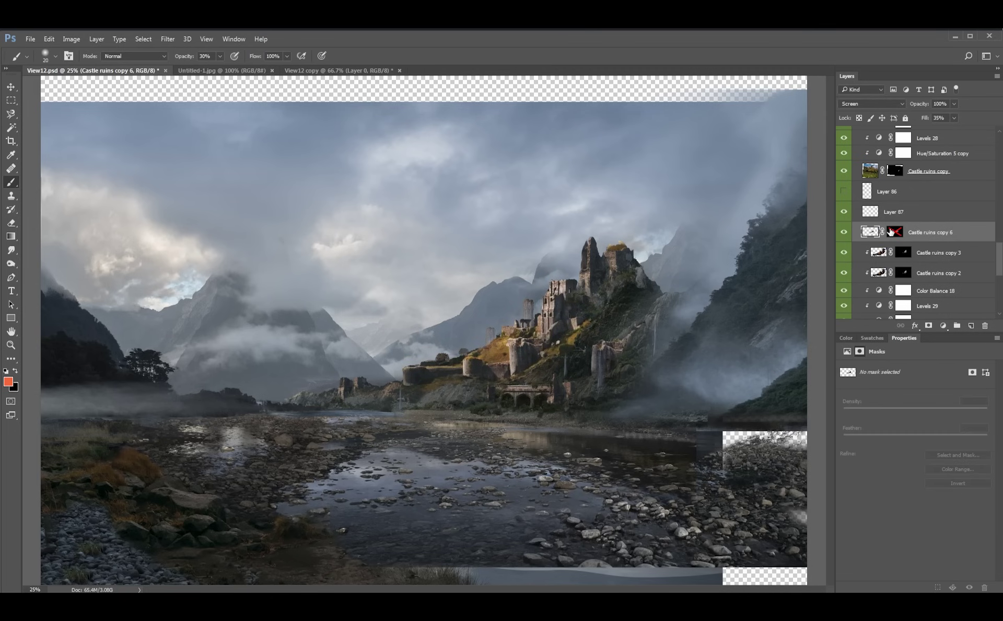
left_click(862, 104)
left_click(861, 115)
left_click_drag(922, 234, 912, 300)
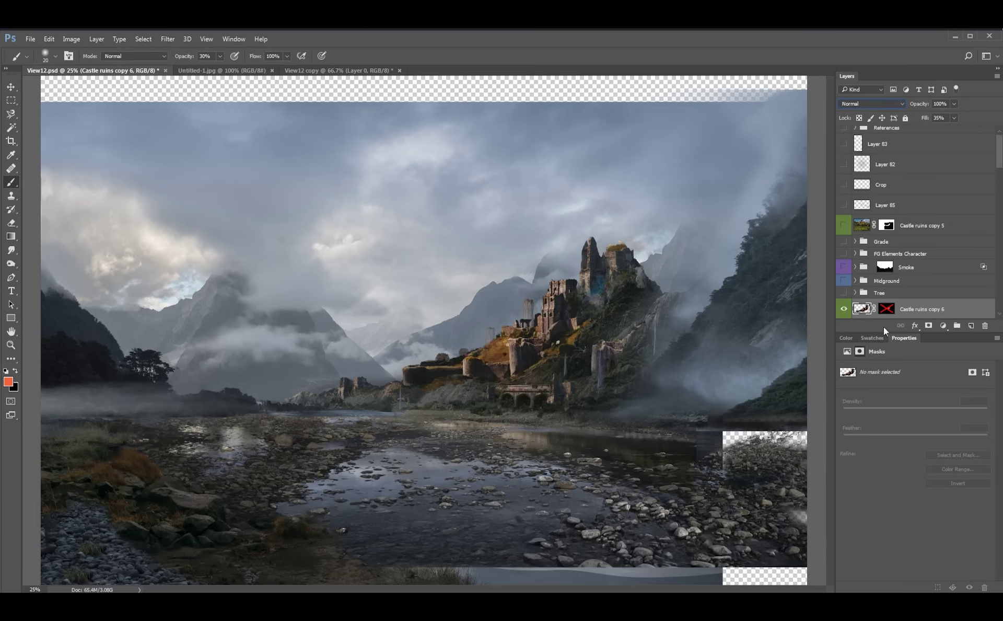
left_click(954, 118)
left_click_drag(953, 130, 985, 130)
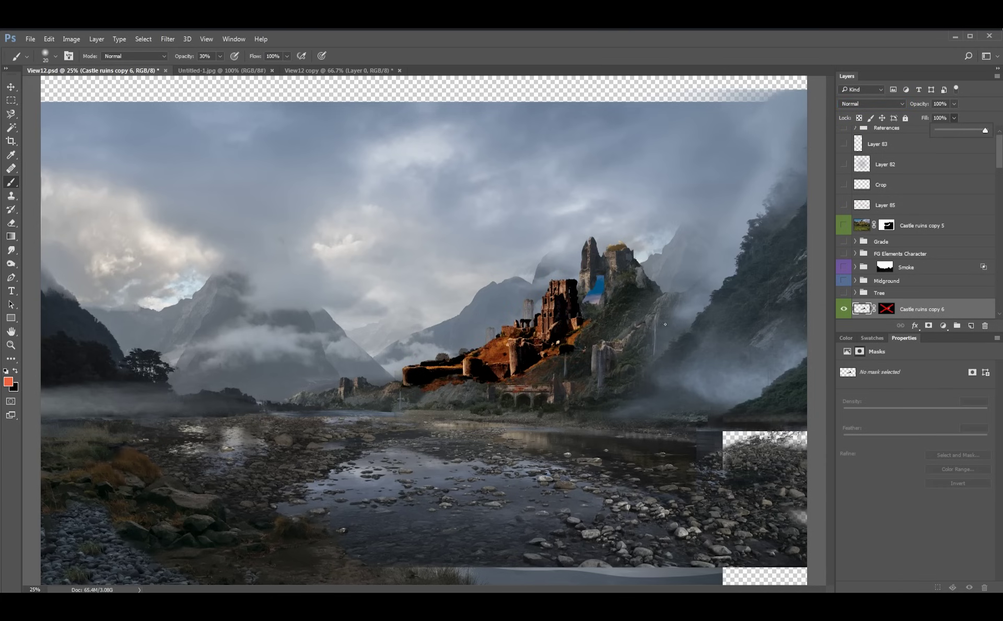
- Switch the castle layer back to Screen, compare it on and off, and leave it hidden
left_click(870, 104)
left_click(857, 172)
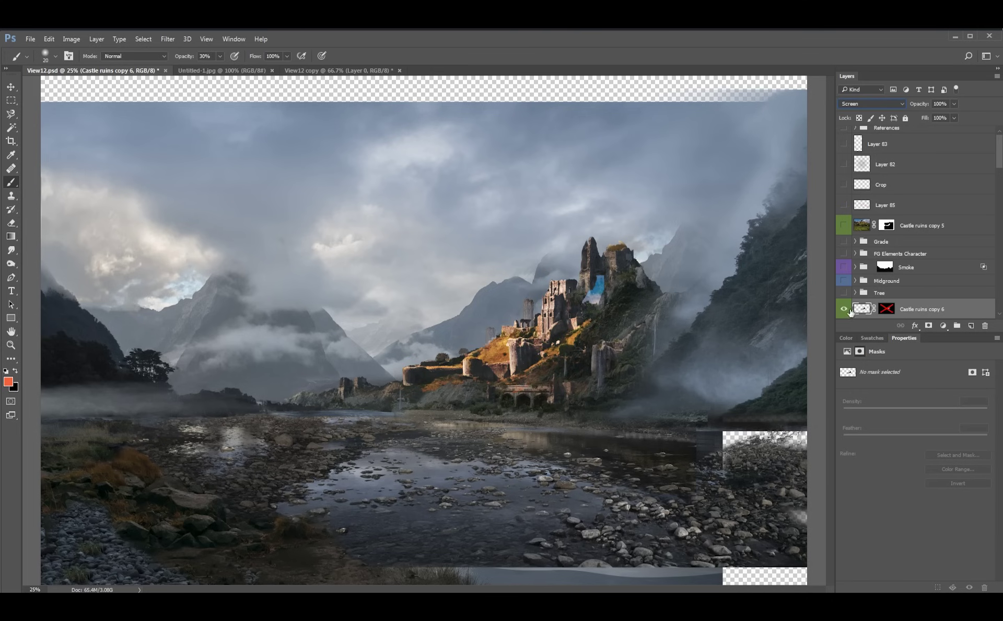
left_click(845, 311)
left_click(845, 312)
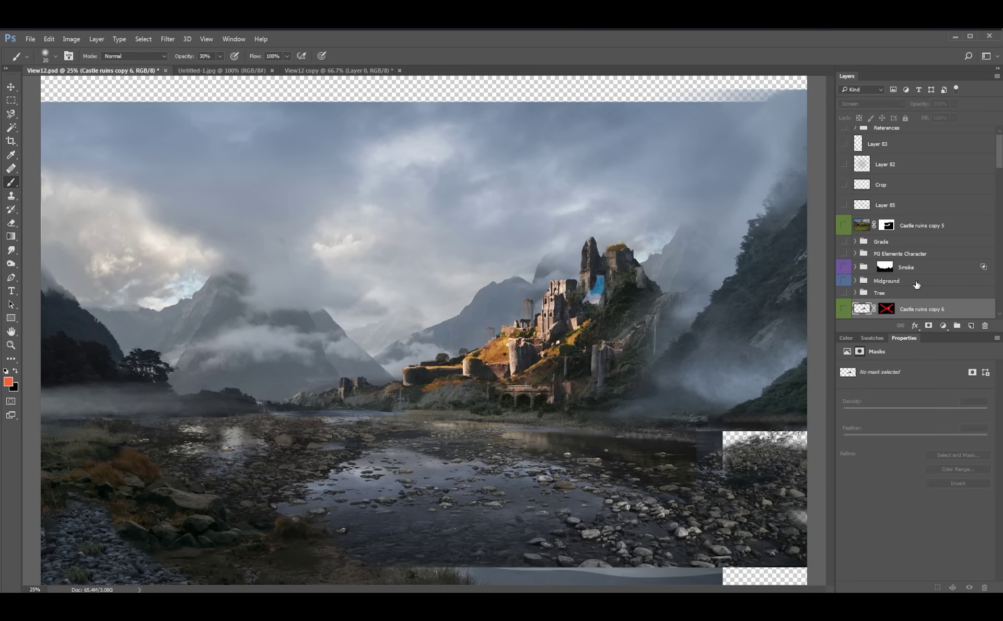
left_click(845, 312)
scroll(996, 172, "down", 10)
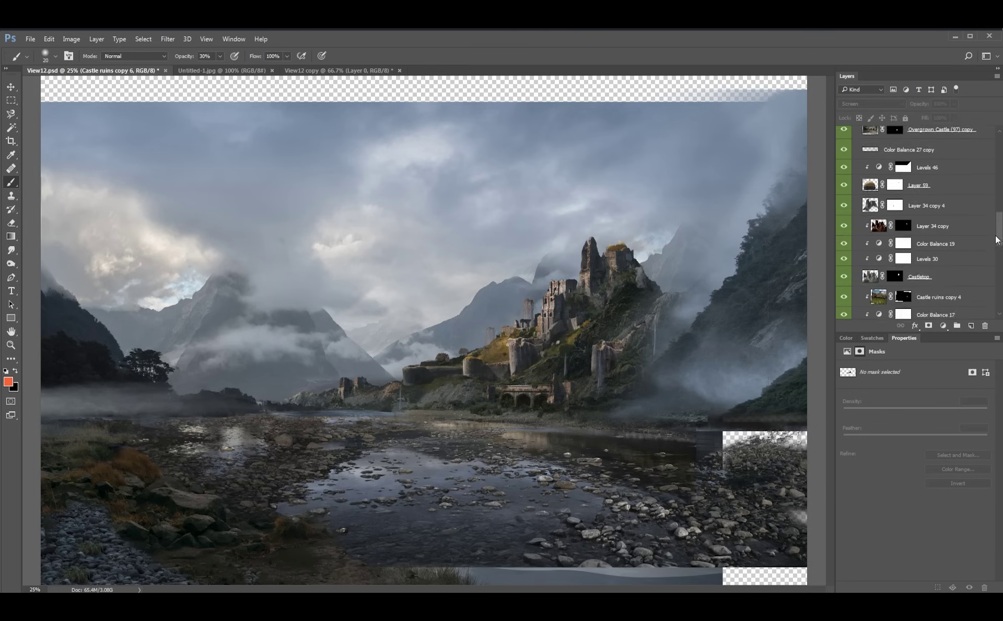
scroll(972, 220, "down", 1)
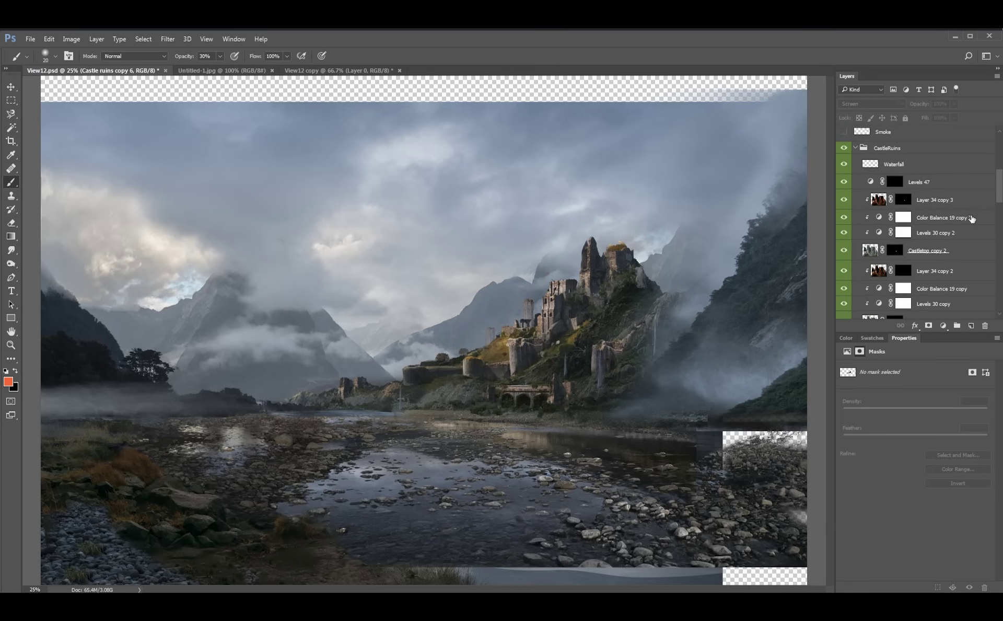
- Select the Castle ruins layer from the canvas and hide both castle ruin copy layers
key("v")
right_click(550, 308)
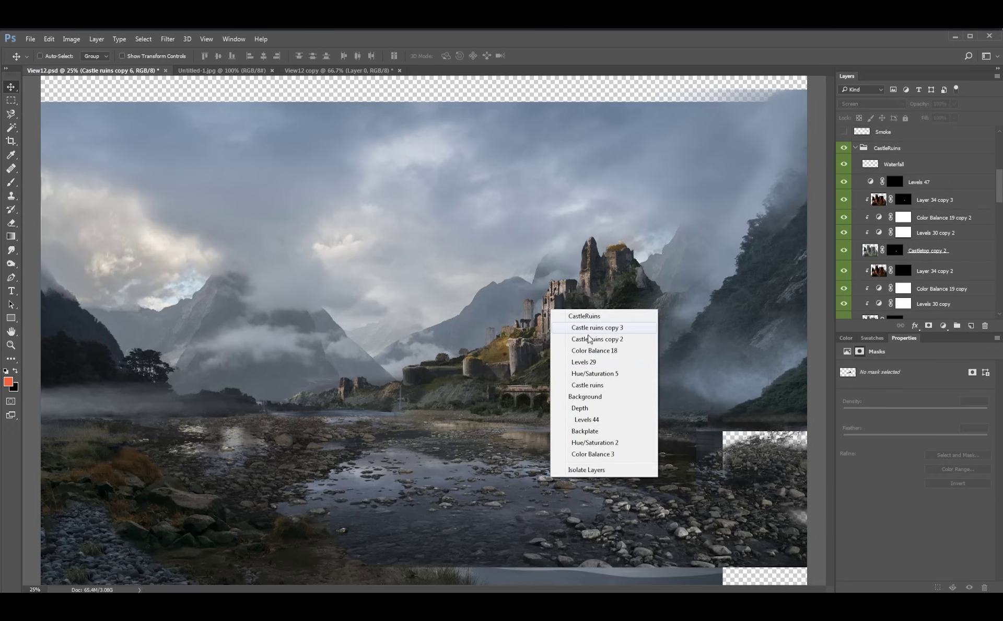
left_click(601, 385)
scroll(1000, 257, "up", 2)
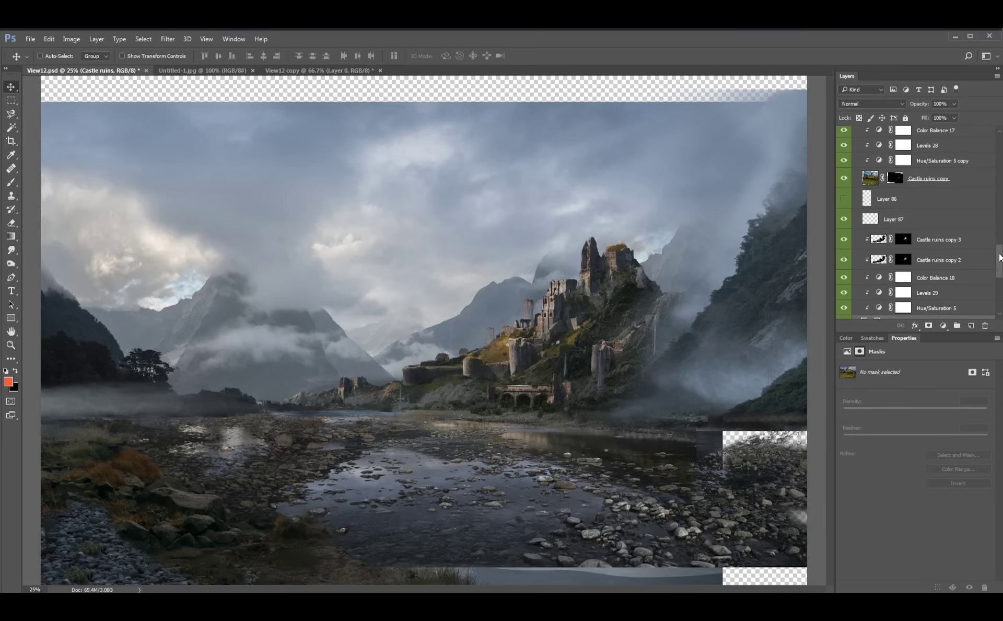
scroll(983, 256, "down", 1)
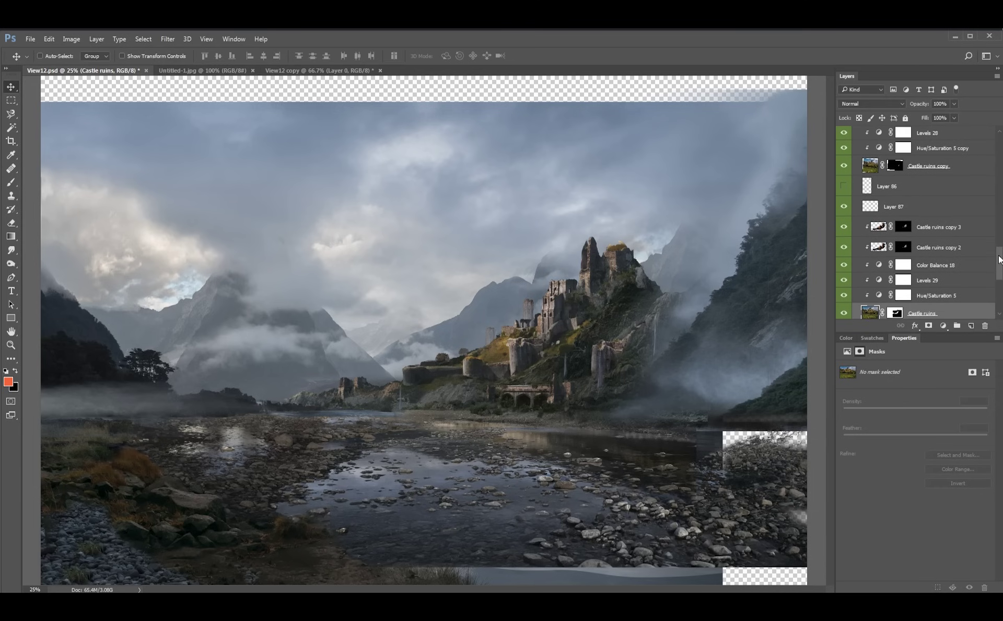
left_click(939, 231)
left_click_drag(844, 230, 844, 251)
- Add a Levels adjustment above Color Balance 18 with black input 20 and white around 150
left_click(903, 267)
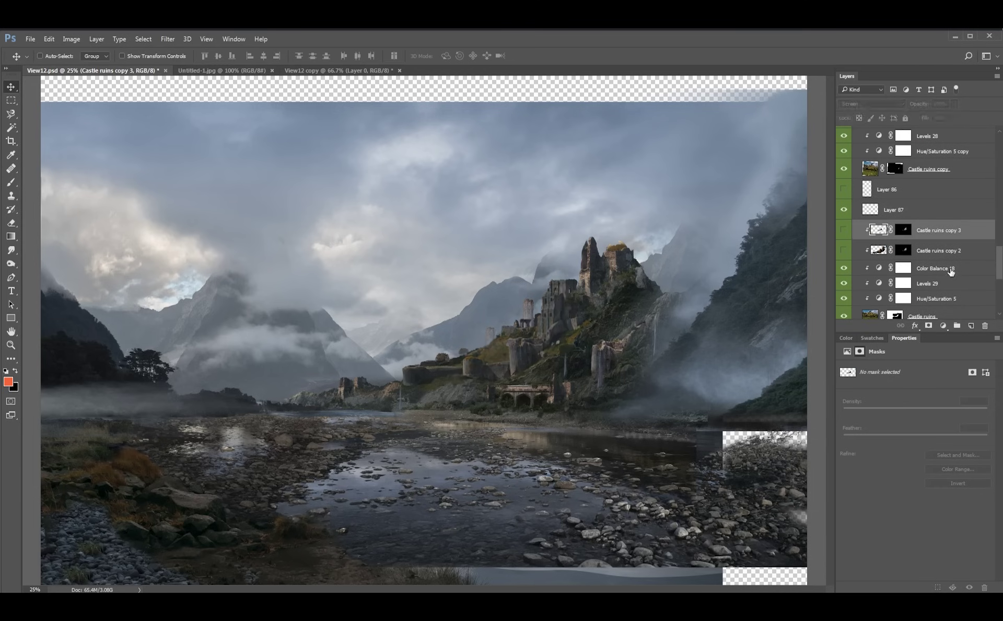
left_click(943, 326)
left_click(886, 387)
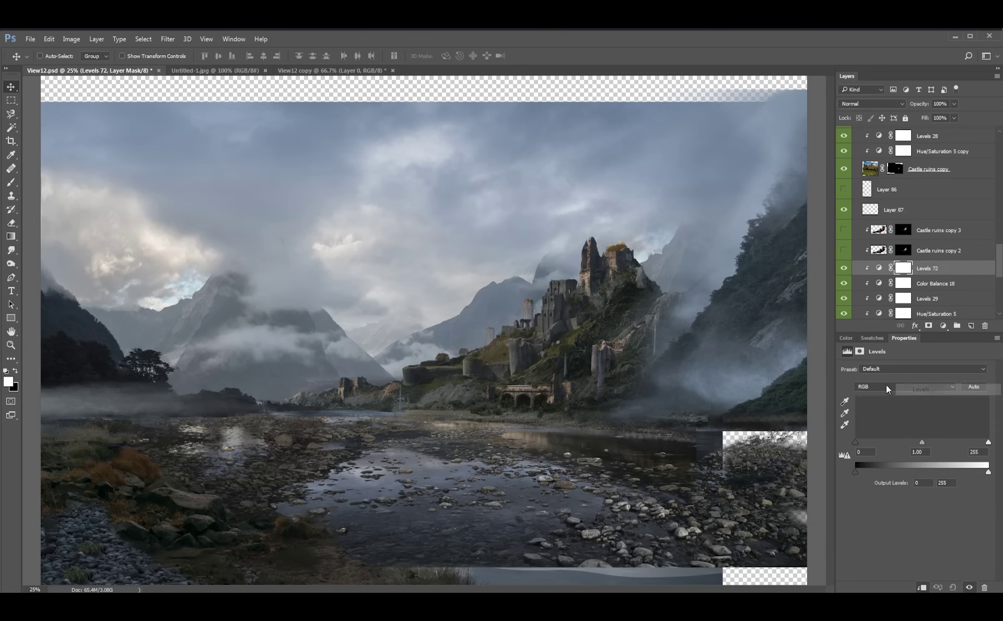
left_click_drag(986, 442, 953, 446)
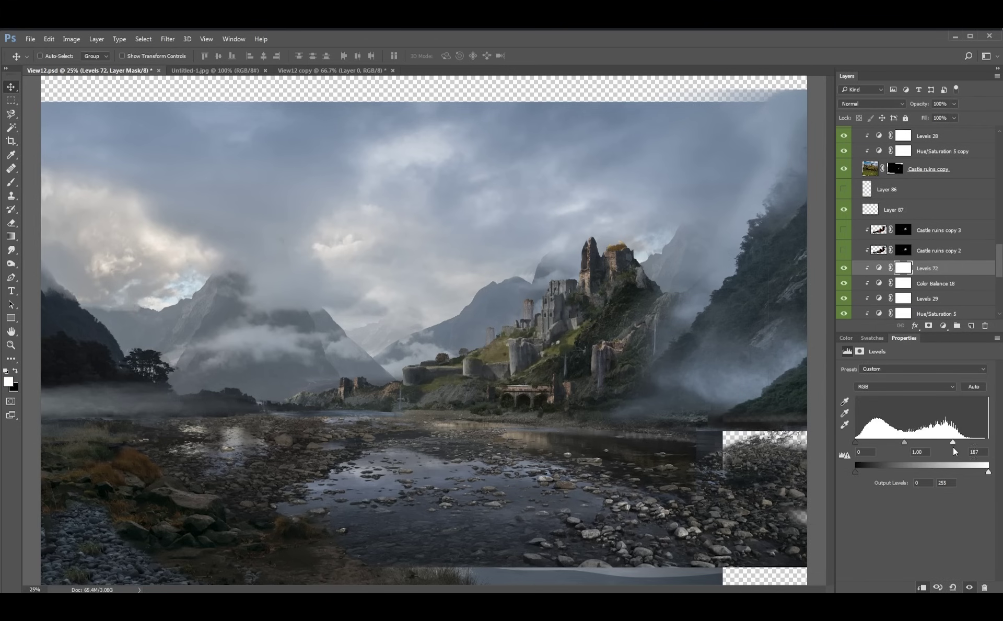
left_click_drag(858, 442, 866, 442)
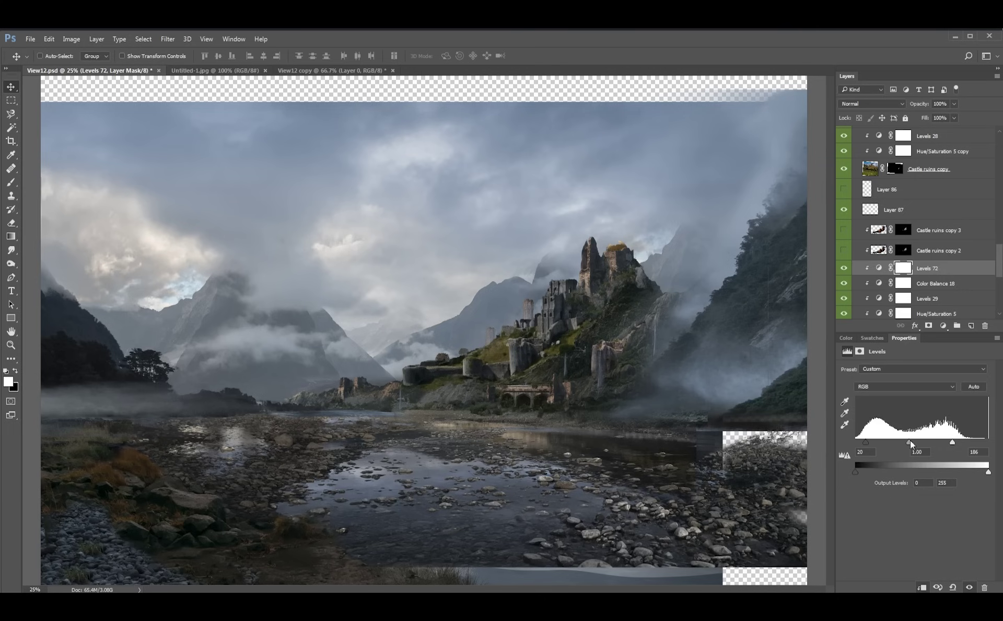
left_click_drag(945, 442, 933, 443)
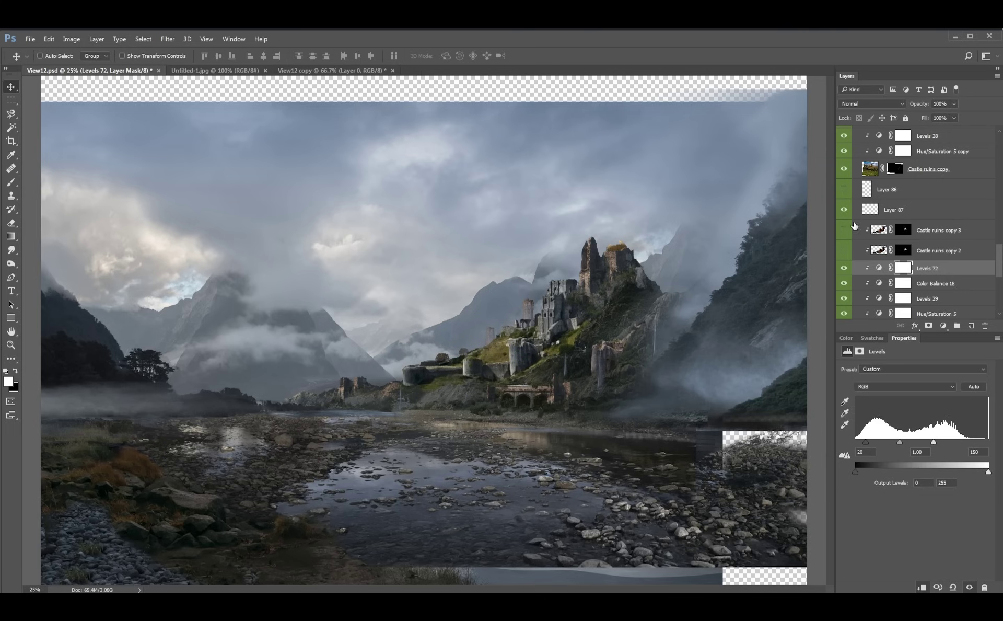
- Hide Levels 72 and show Castle ruins copies 3 and 2 again, selecting copy 2
left_click(844, 267)
left_click(844, 230)
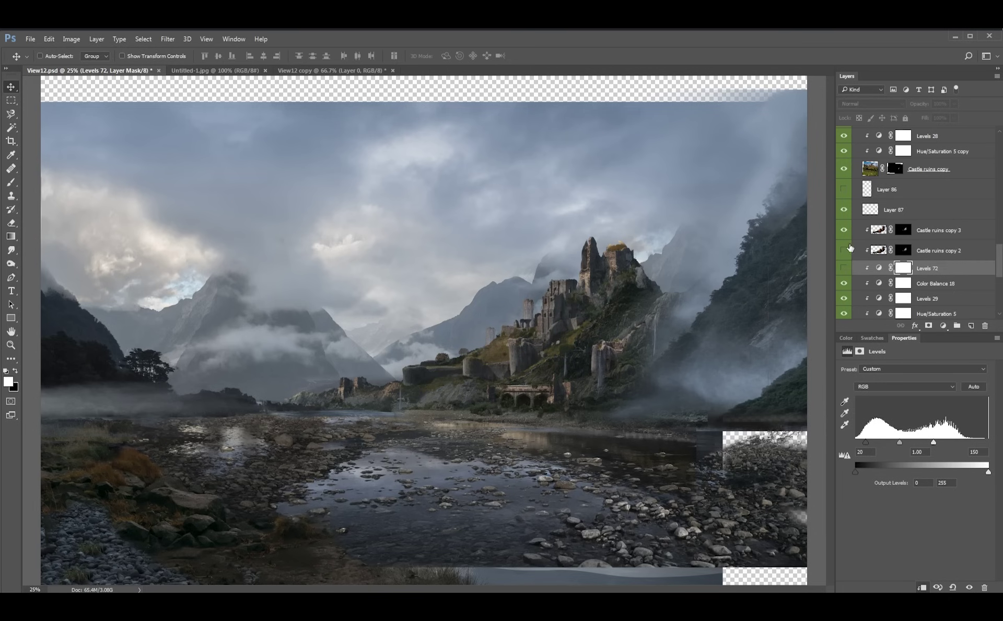
left_click(844, 250)
left_click(928, 254)
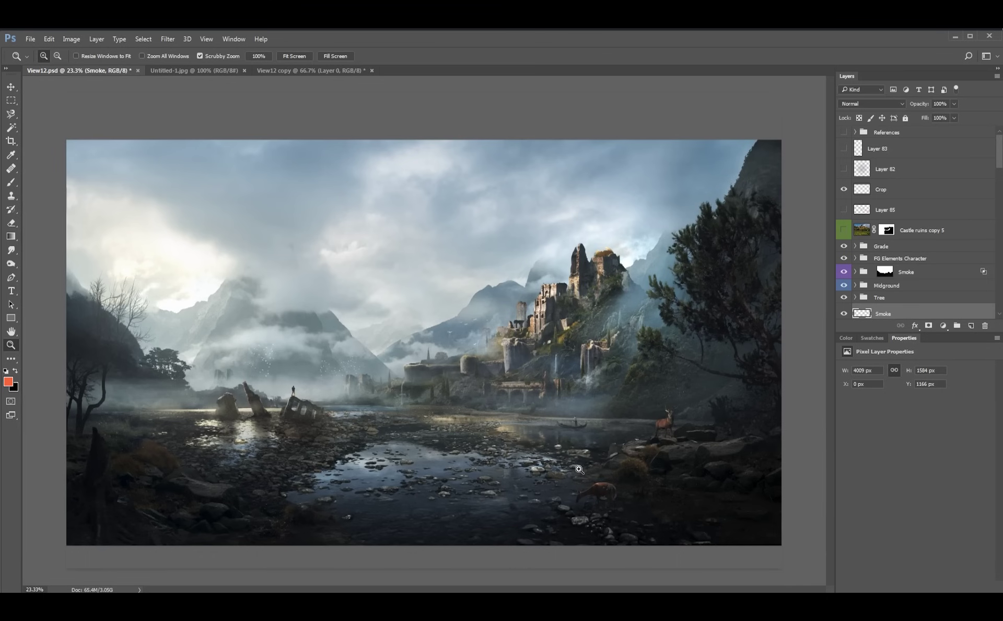
left_click_drag(579, 469, 482, 442)
scroll(485, 323, "up", 5)
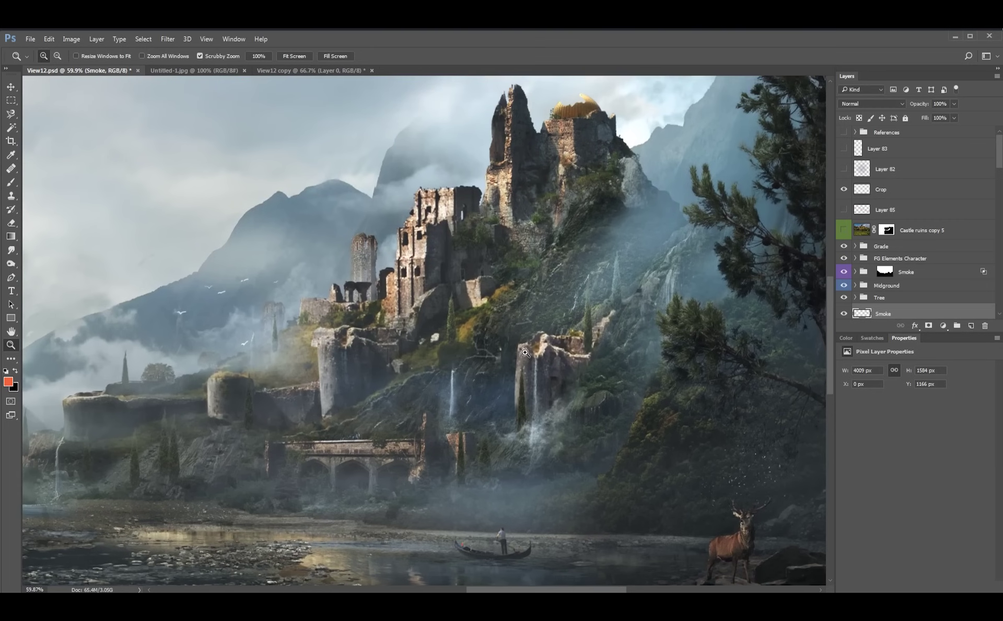
scroll(494, 414, "down", 1)
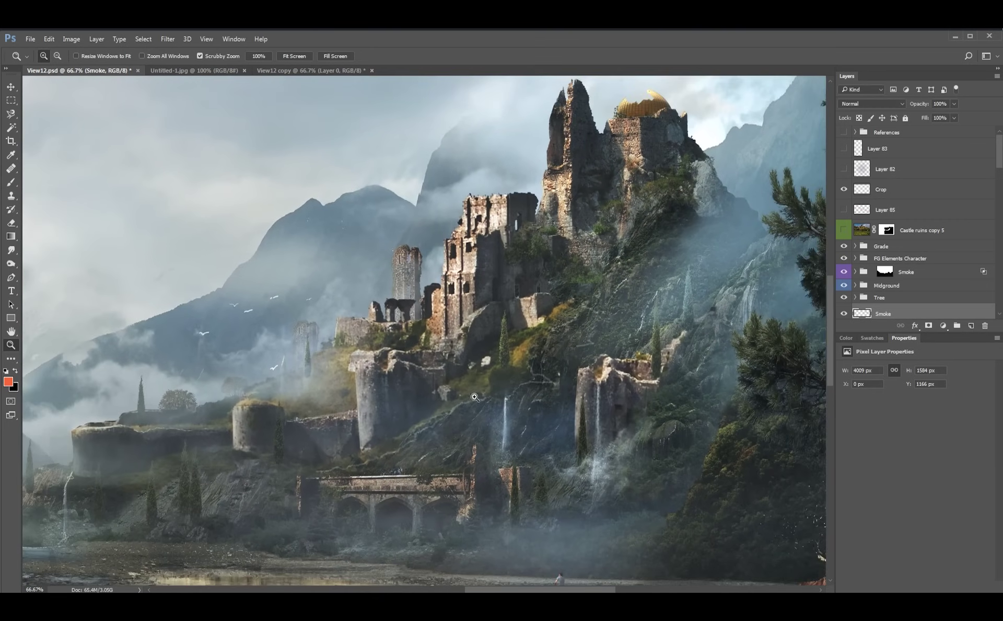
left_click_drag(458, 425, 518, 420)
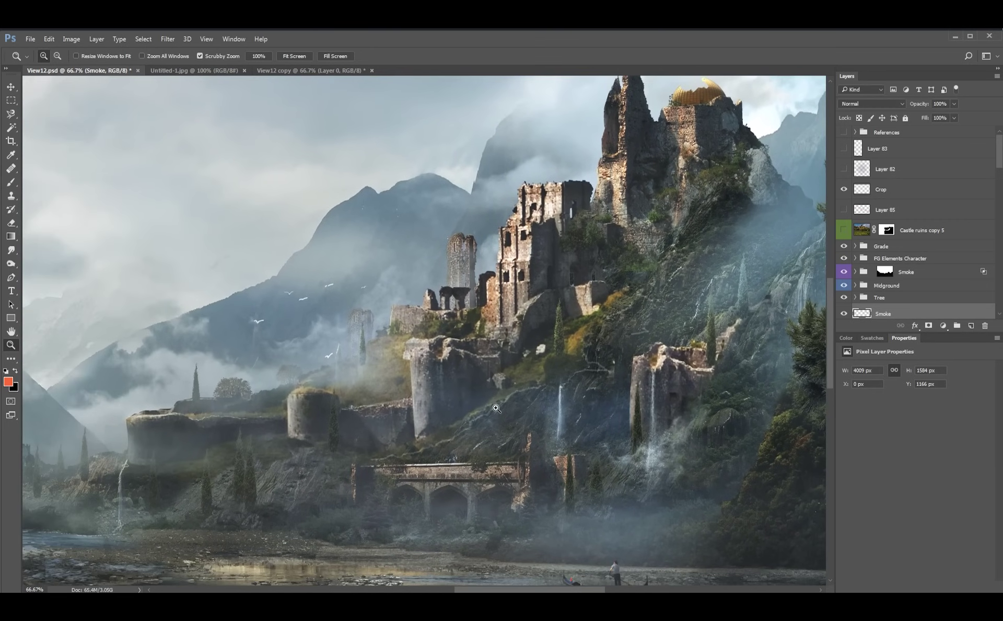
scroll(478, 327, "down", 3)
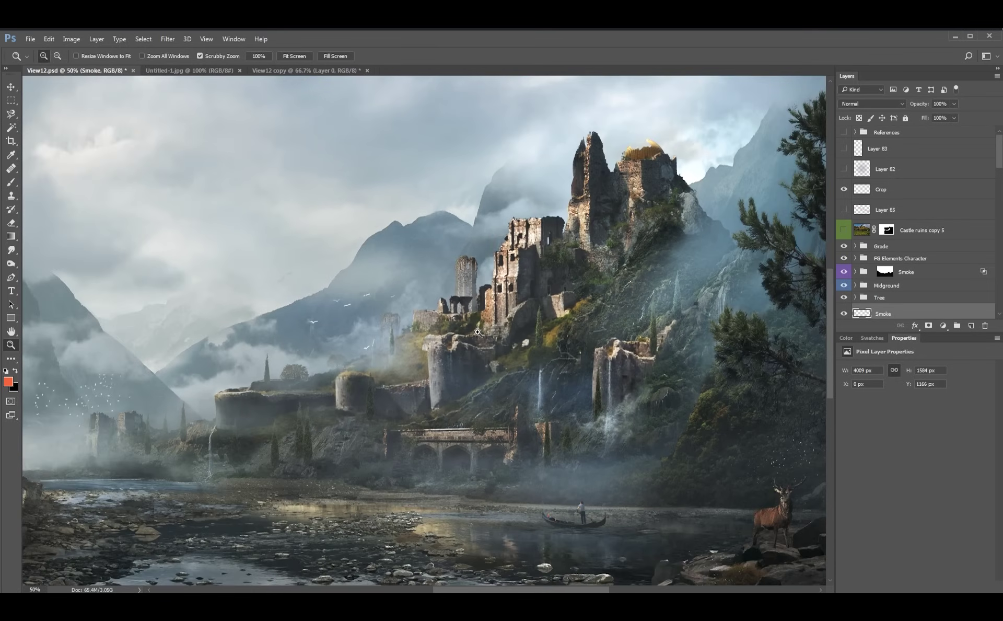
scroll(482, 330, "down", 2)
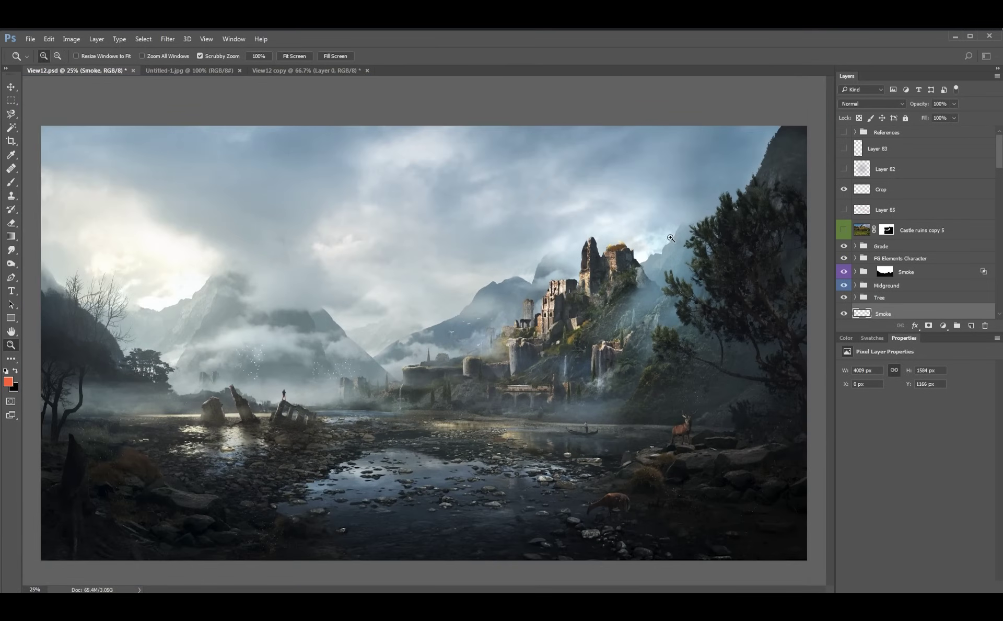
scroll(485, 319, "up", 5)
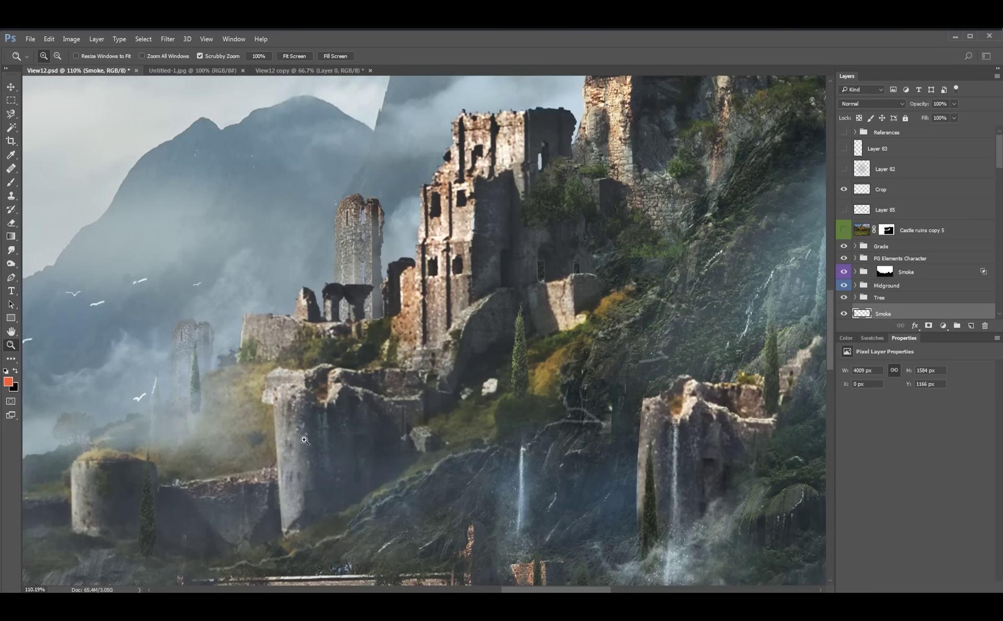
left_click_drag(332, 397, 315, 441)
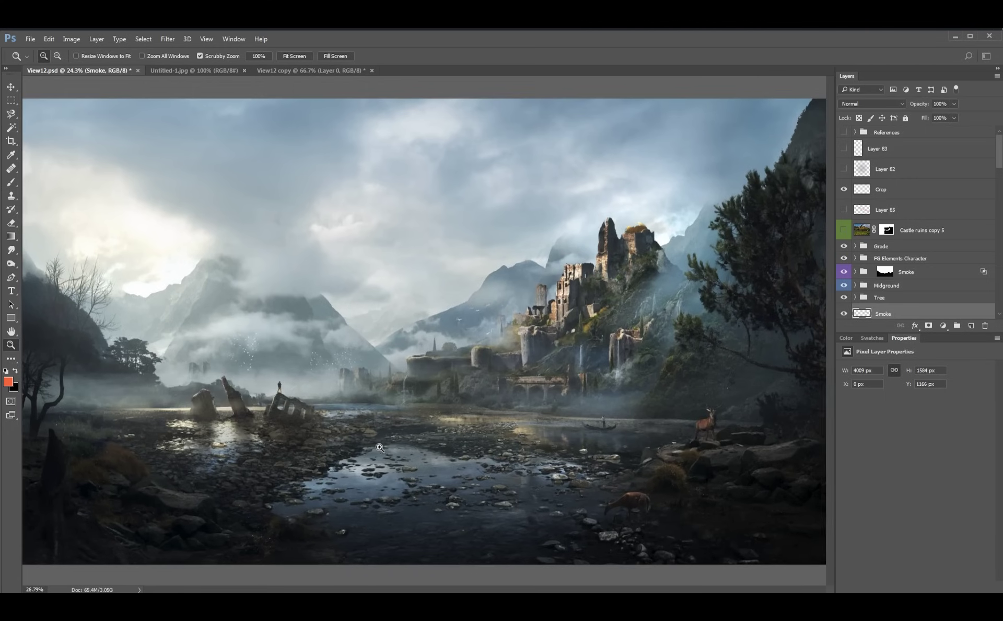
left_click_drag(372, 453, 381, 452)
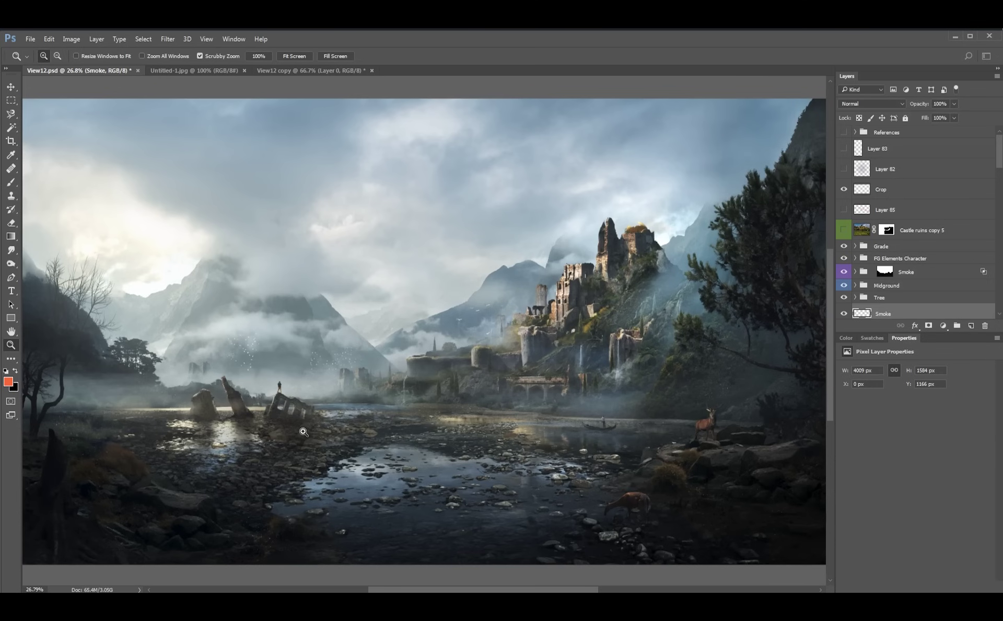
left_click(279, 427)
left_click(287, 400, "alt")
left_click(301, 392, "alt")
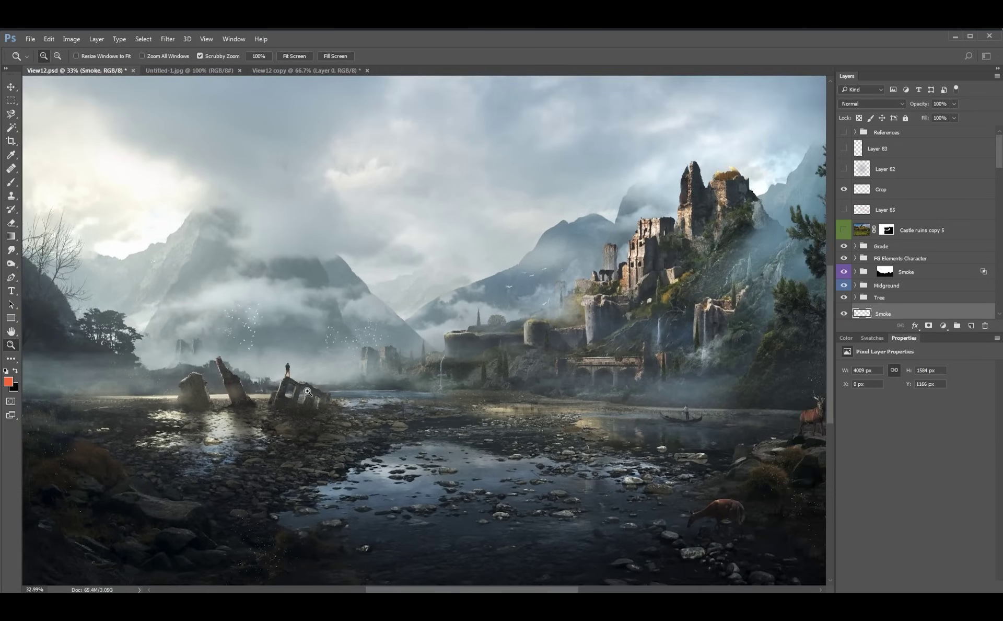
left_click(311, 386, "alt")
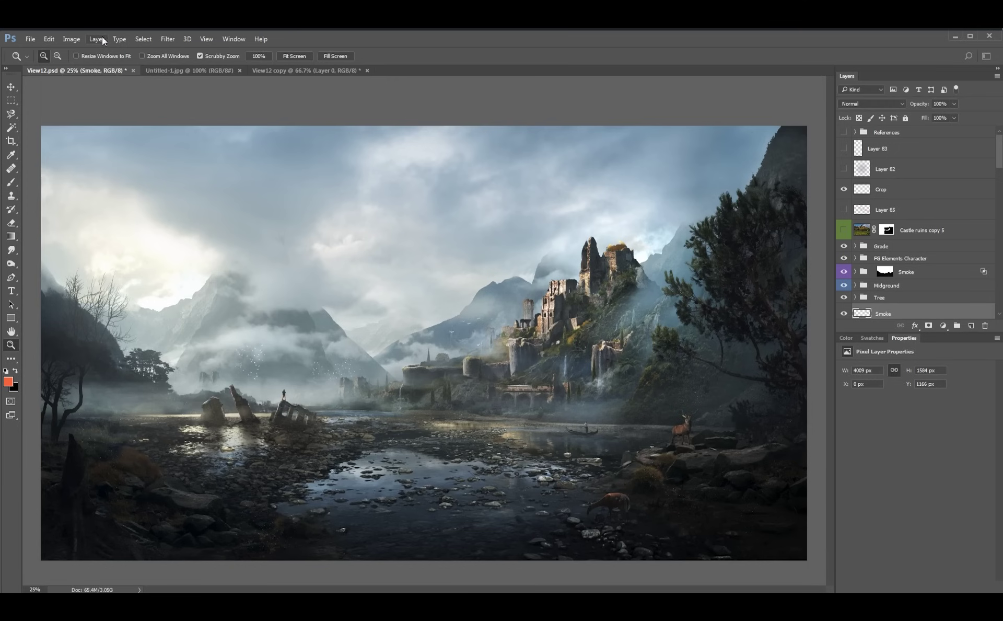
- Check the full painting's Image Size settings and cancel without changes
left_click(102, 39)
mouse_move(113, 39)
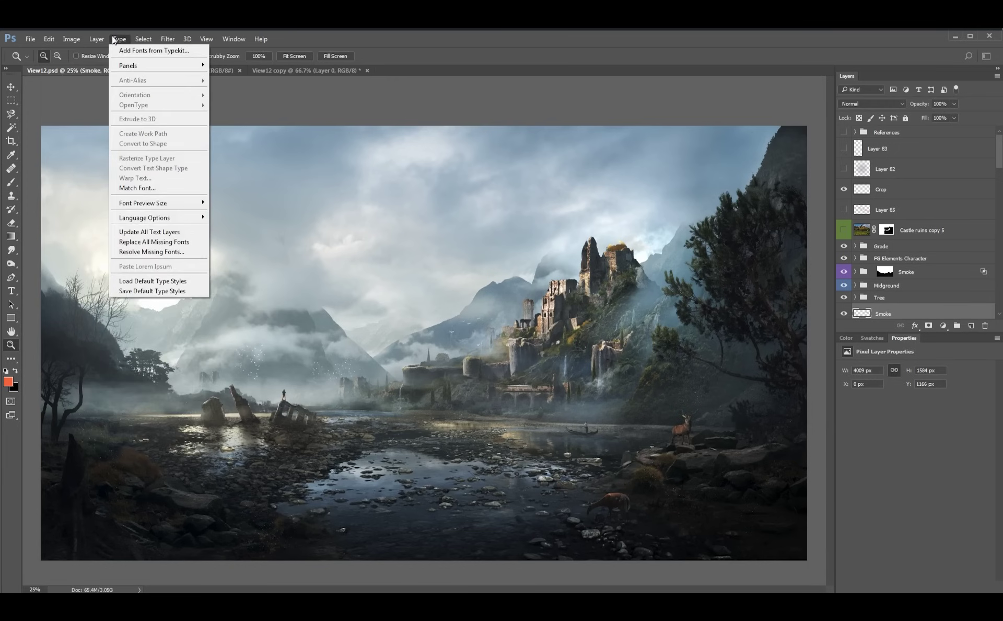
mouse_move(78, 39)
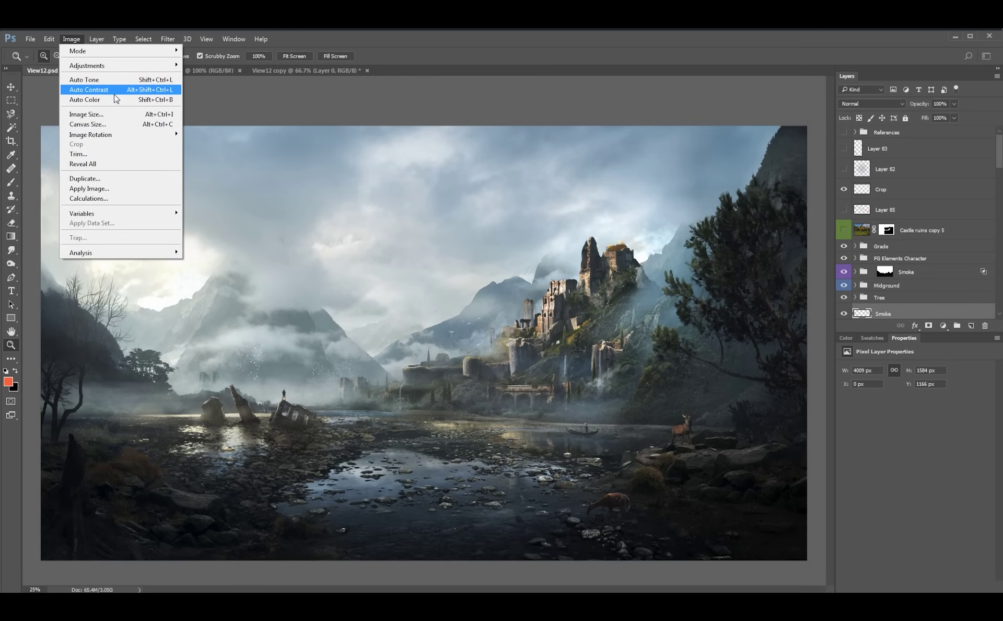
left_click(170, 114)
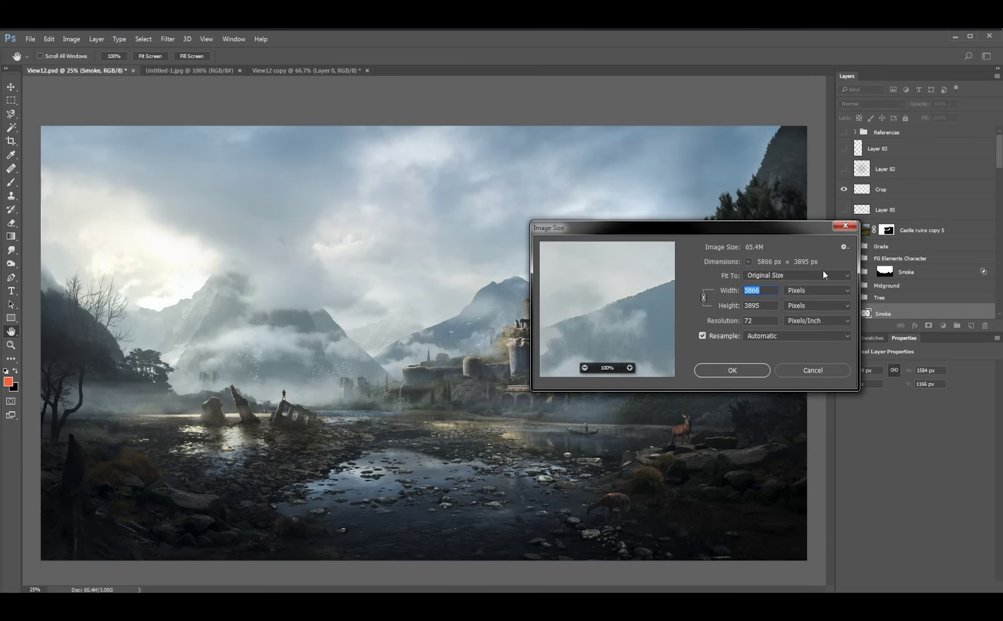
left_click_drag(643, 332, 606, 291)
left_click(805, 372)
- In the View12 copy document, zoom in on the circled tower and back to 100%
key("z")
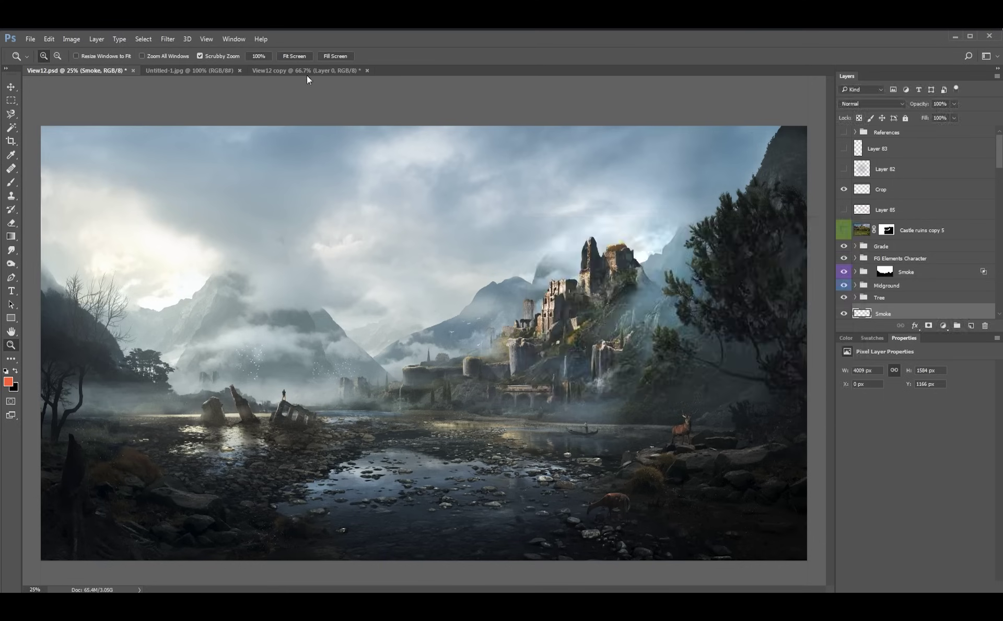
left_click(301, 70)
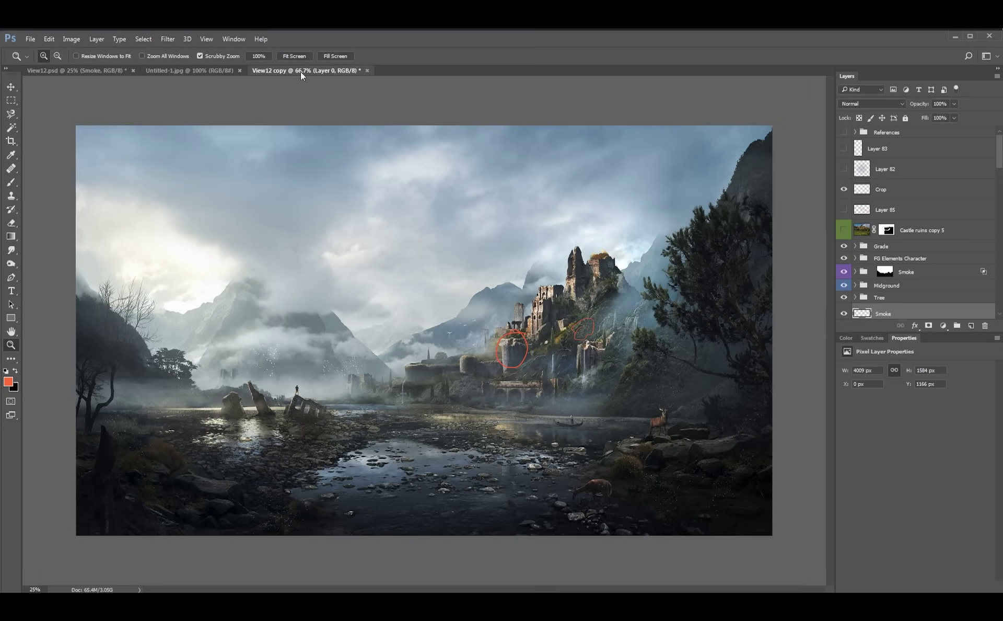
left_click(424, 339)
left_click(431, 408)
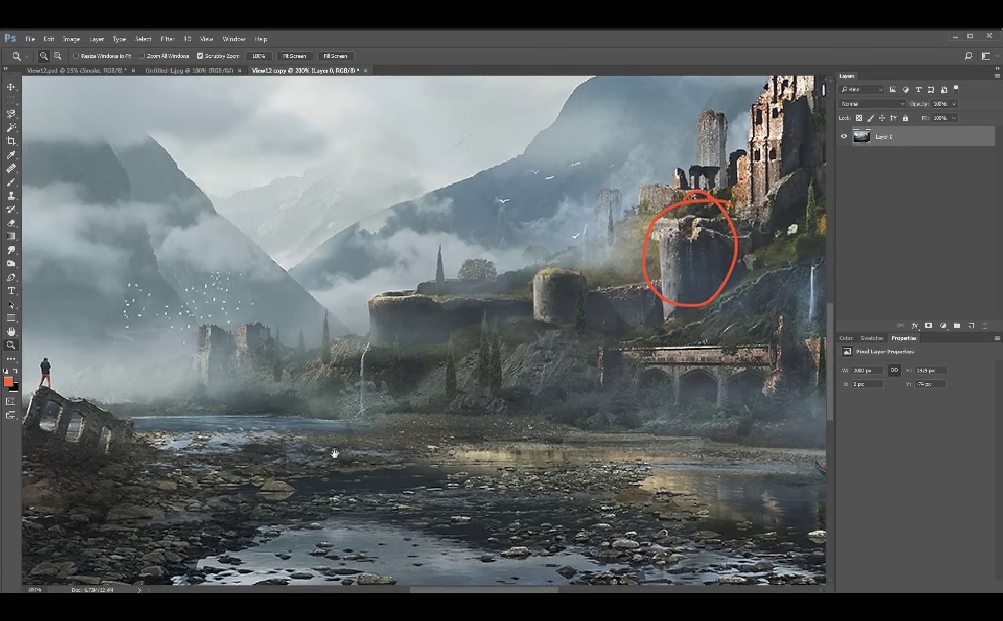
left_click(335, 453, "alt")
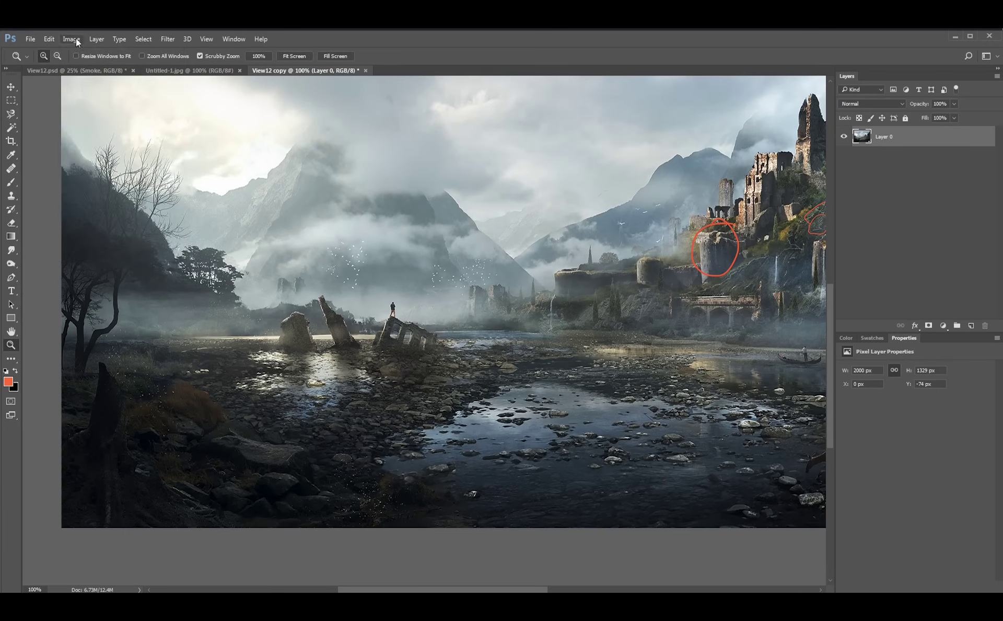
- Check the View12 copy's Image Size (2000 × 1177 px) and cancel
left_click(71, 39)
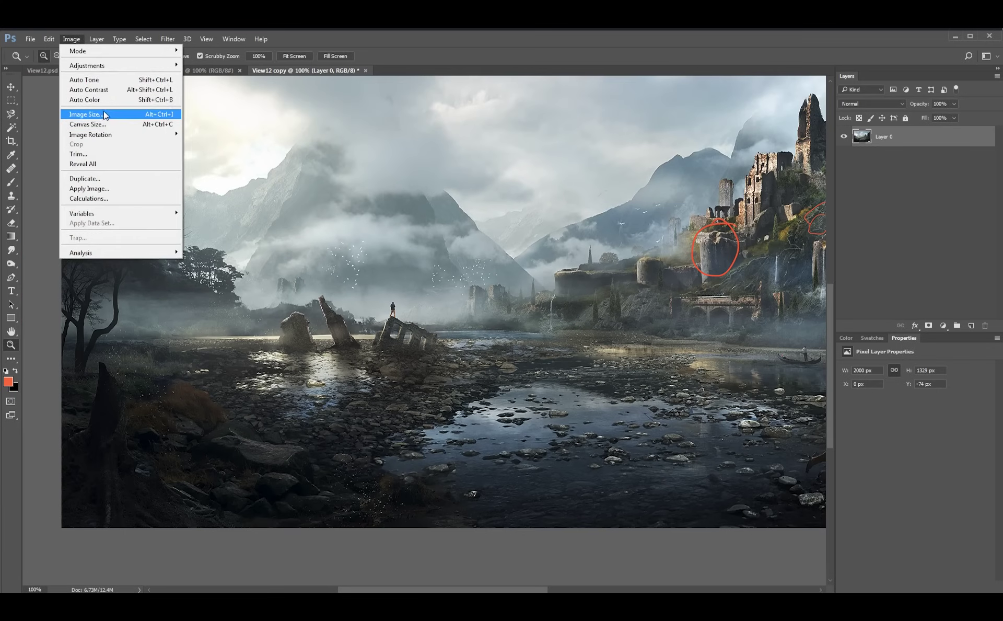
left_click(105, 115)
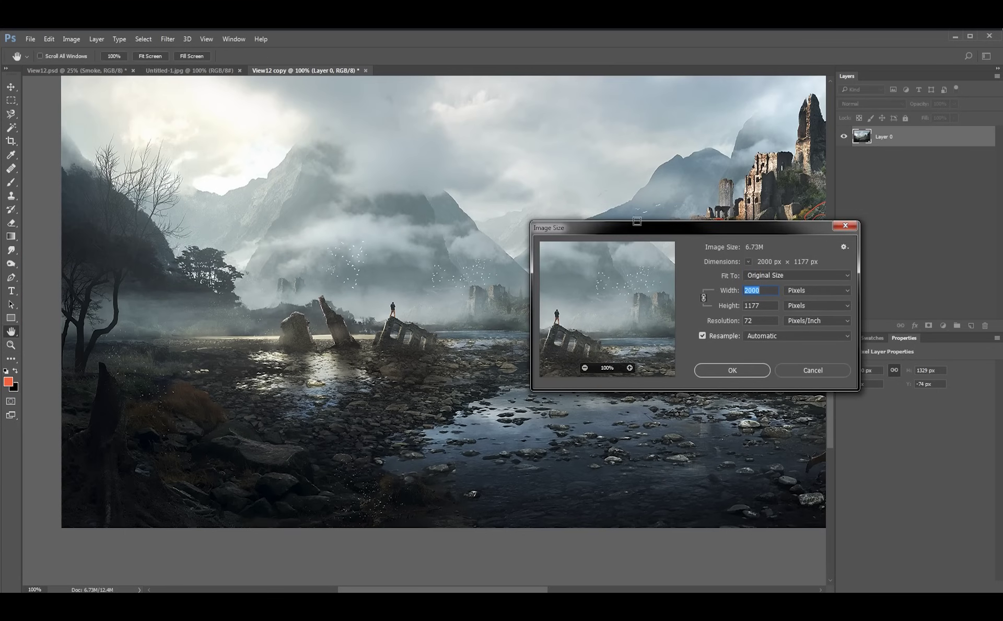
left_click(812, 370)
- Zoom in to inspect the circled castle tower and cliff patch, fitting the image between views
key("z")
left_click_drag(575, 348, 586, 374)
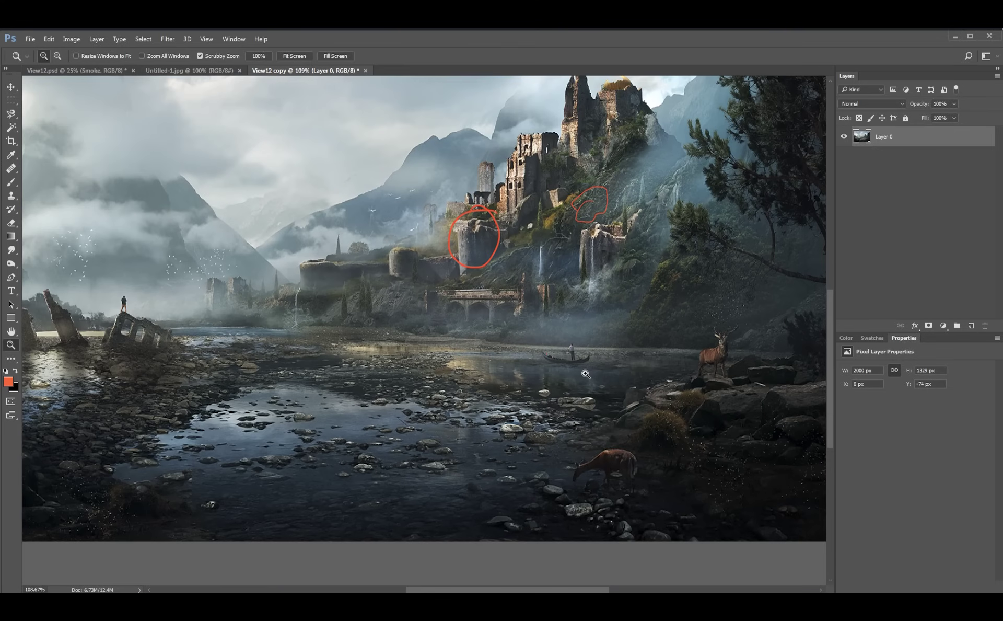
left_click_drag(493, 212, 506, 211)
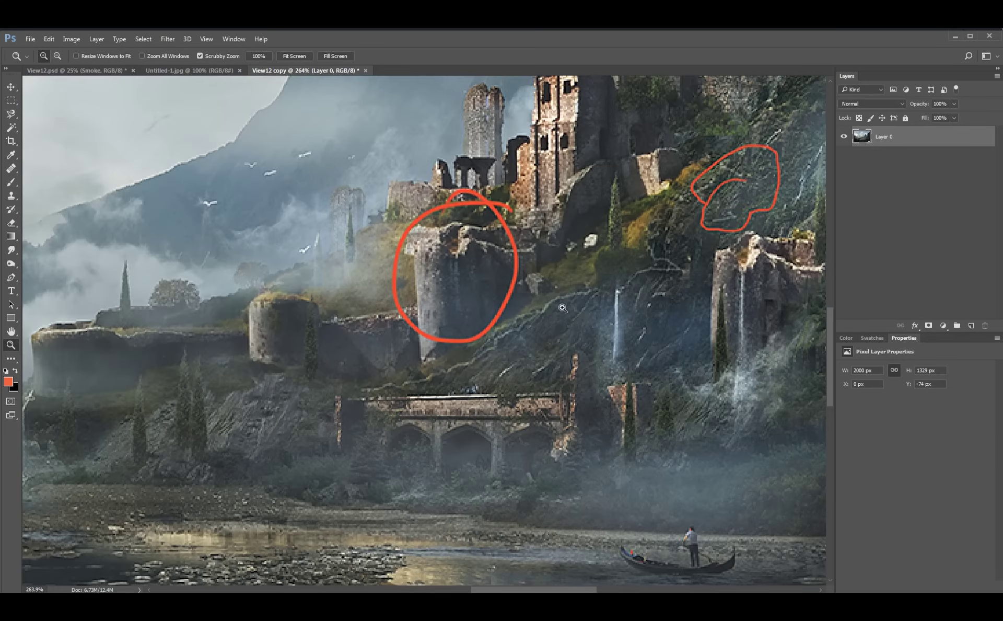
key("ctrl+0")
left_click_drag(665, 262, 663, 265)
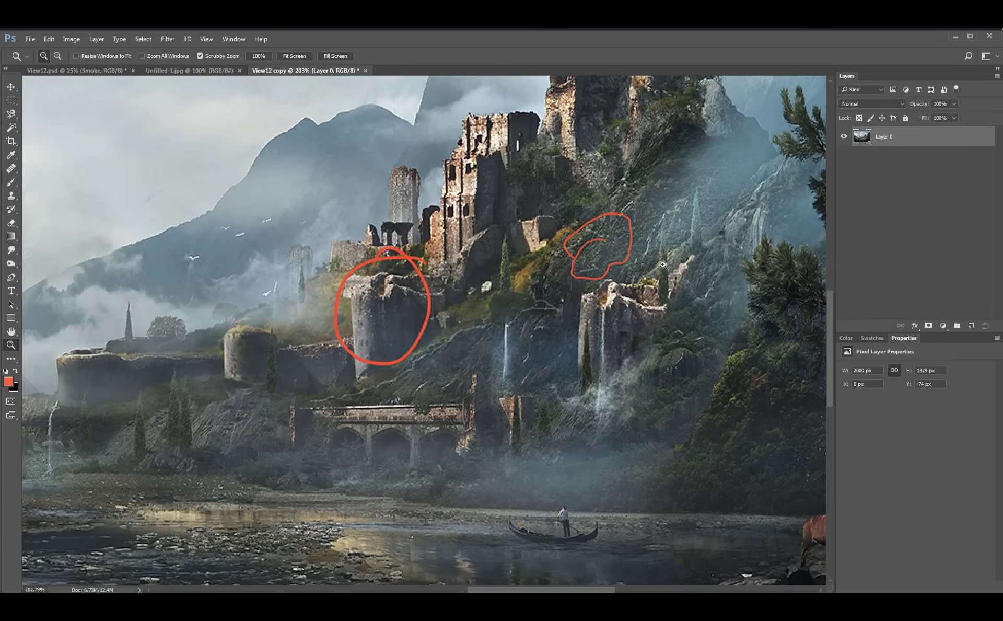
key("ctrl+0")
left_click_drag(400, 314, 409, 285)
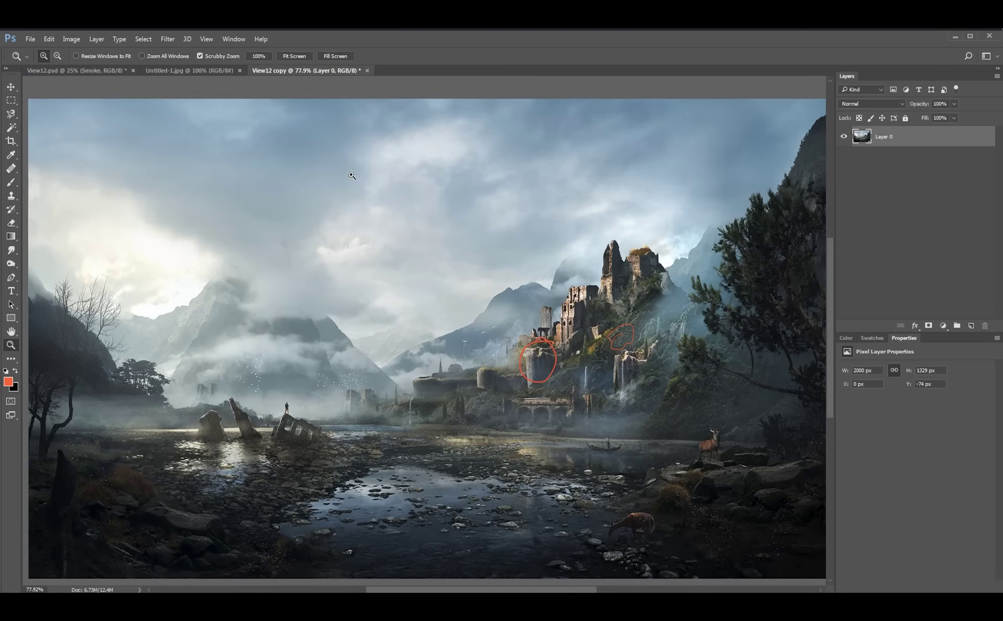